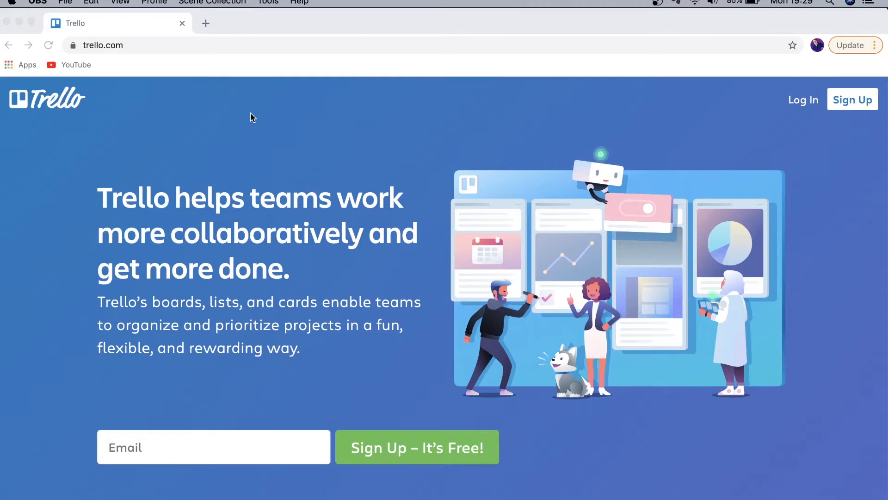
- Sign up for a Trello account with the e-mail address, full name and a new account password
{"action": "left_click", "coordinate": [853, 100]}
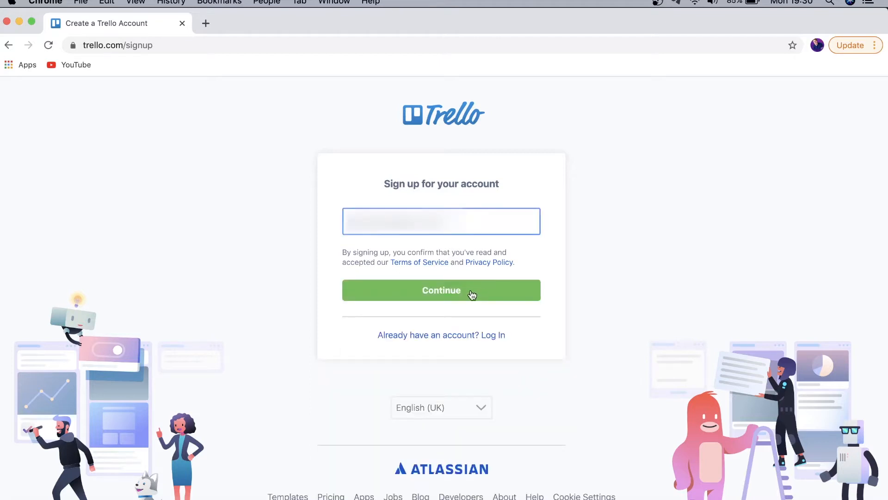
{"action": "left_click", "coordinate": [472, 295]}
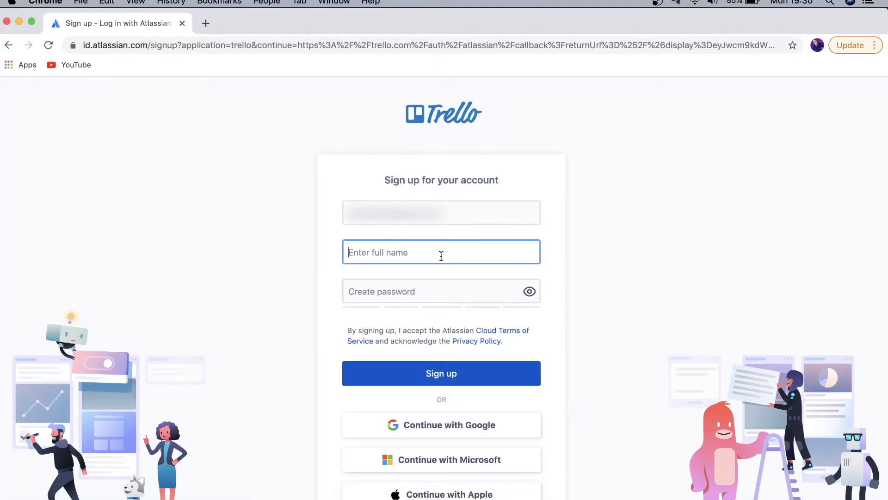
{"action": "type", "text": "Steven"}
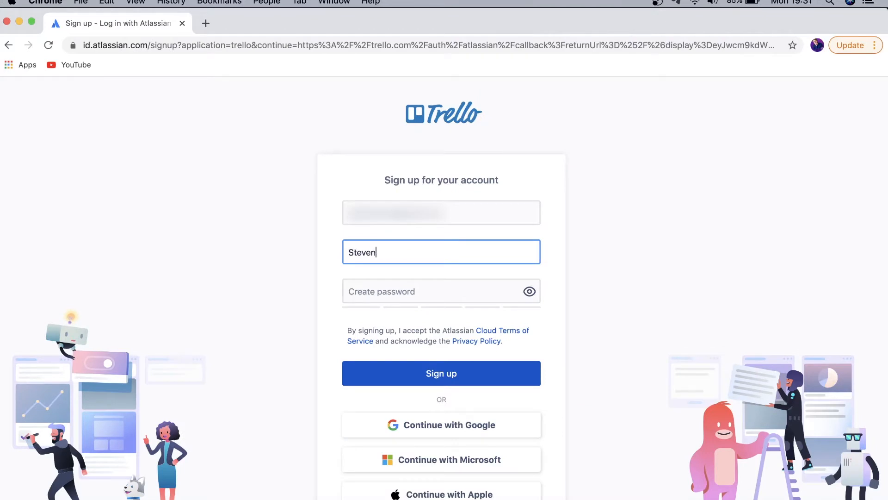
{"action": "left_click", "coordinate": [431, 294]}
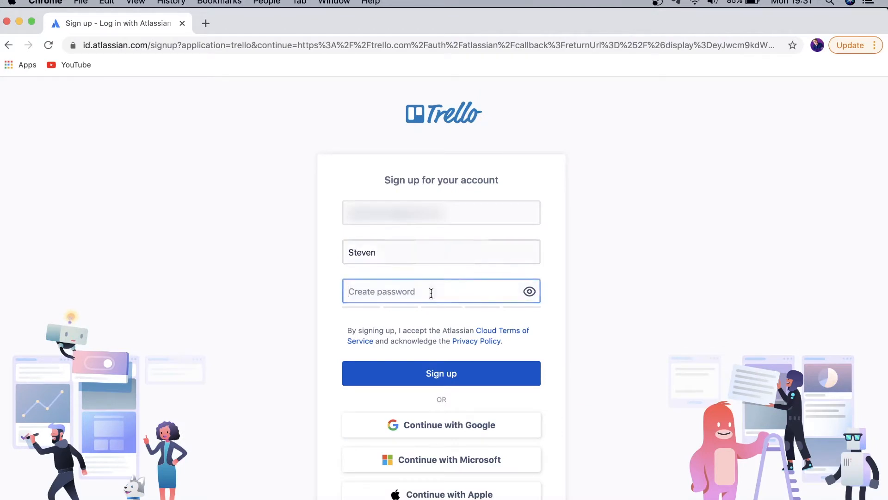
{"action": "key", "text": "super+v"}
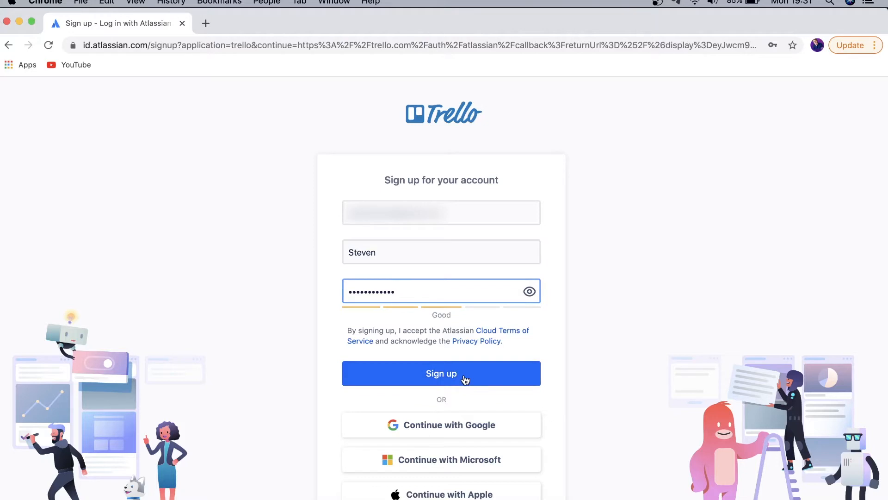
{"action": "left_click", "coordinate": [463, 379]}
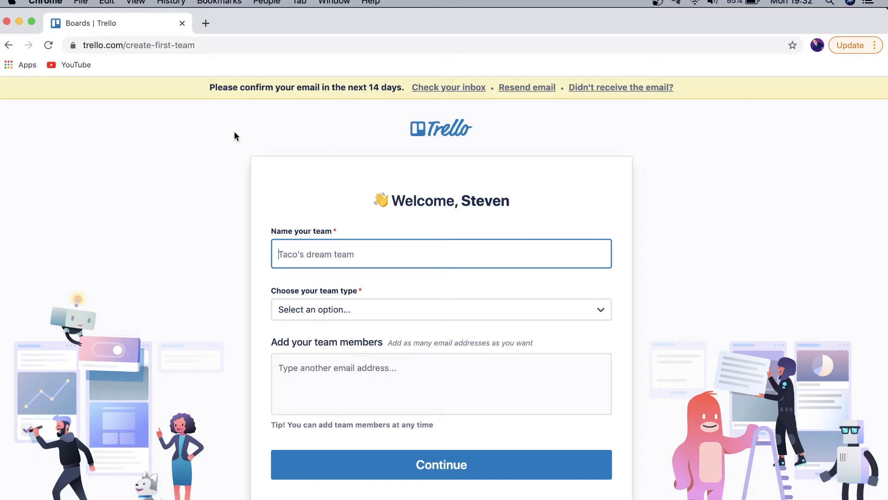
- Set up the first team as "Digital Unraveled Workflow" with team type Other, without adding any members
{"action": "scroll", "coordinate": [235, 131], "scroll_direction": "down", "scroll_amount": 1}
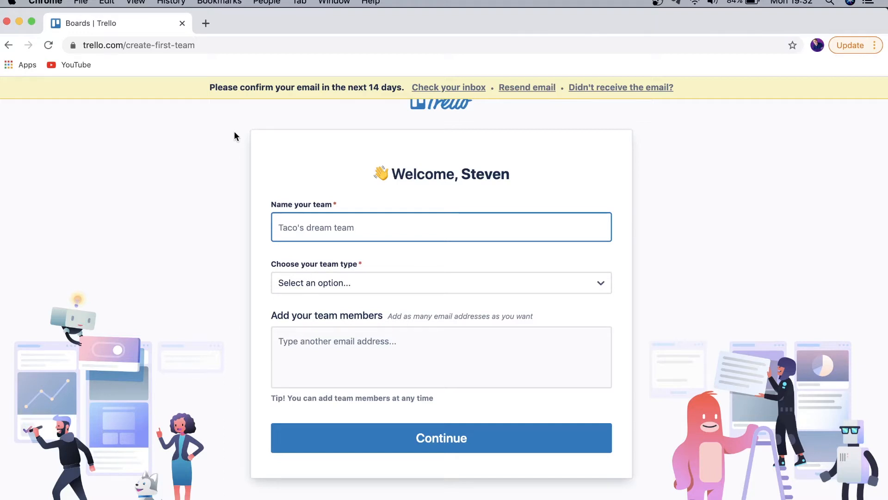
{"action": "type", "text": "Digital Unrave"}
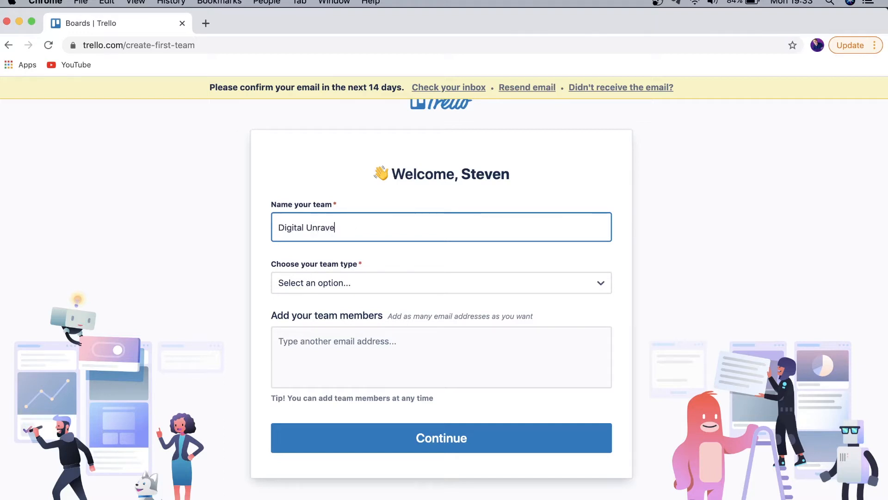
{"action": "type", "text": "led Workflow"}
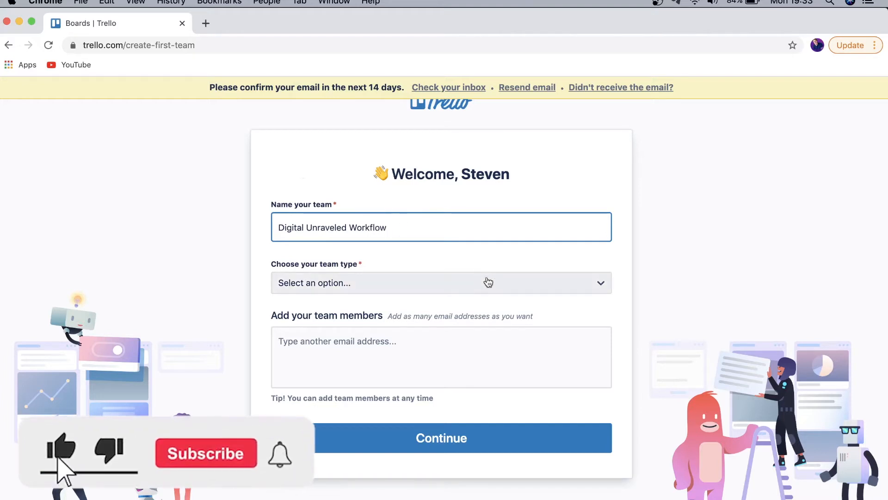
{"action": "left_click", "coordinate": [489, 286]}
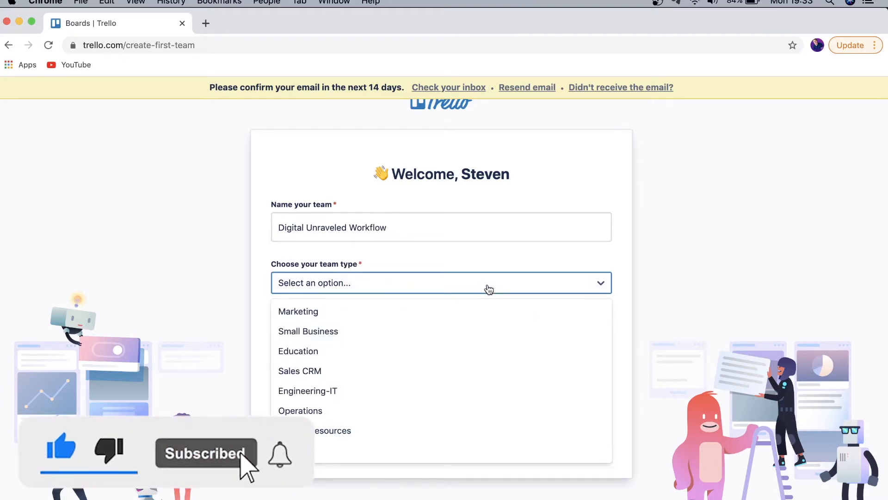
{"action": "left_click", "coordinate": [389, 447]}
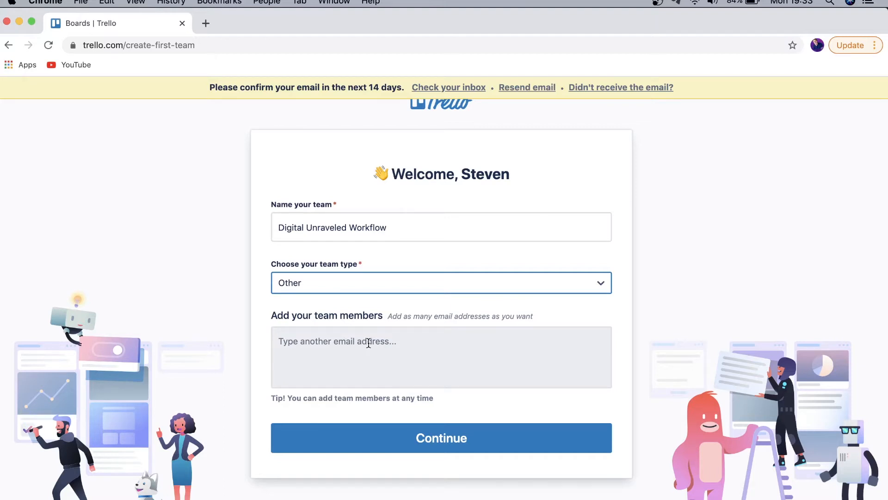
{"action": "left_click", "coordinate": [448, 444]}
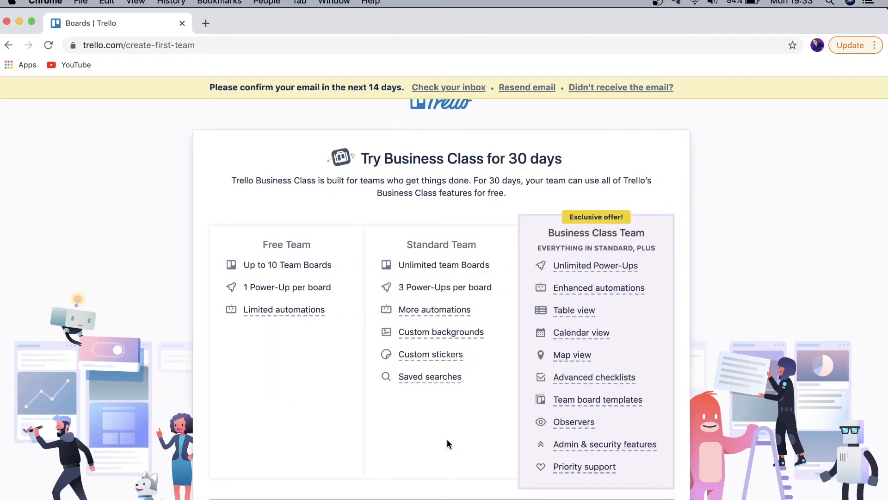
- Decline the 30-day Business Class trial, start without Business Class and continue to the team's getting-started page
{"action": "scroll", "coordinate": [447, 438], "scroll_direction": "up", "scroll_amount": 1}
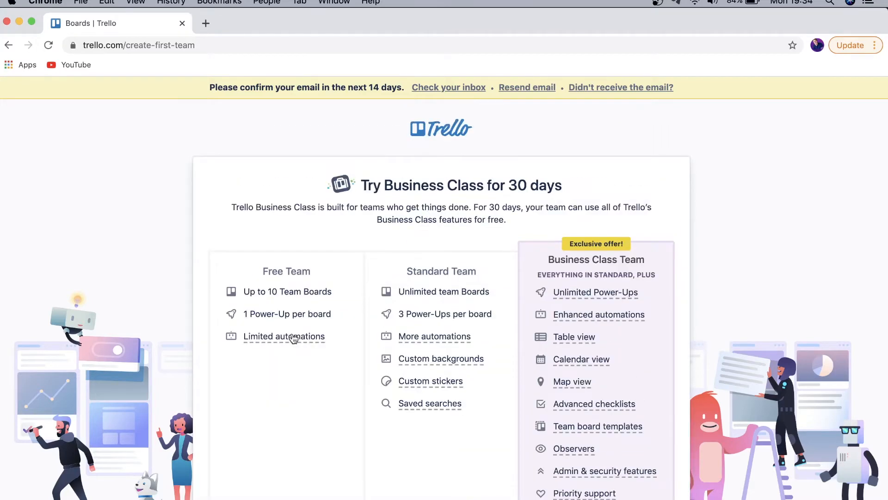
{"action": "scroll", "coordinate": [293, 339], "scroll_direction": "down", "scroll_amount": 5}
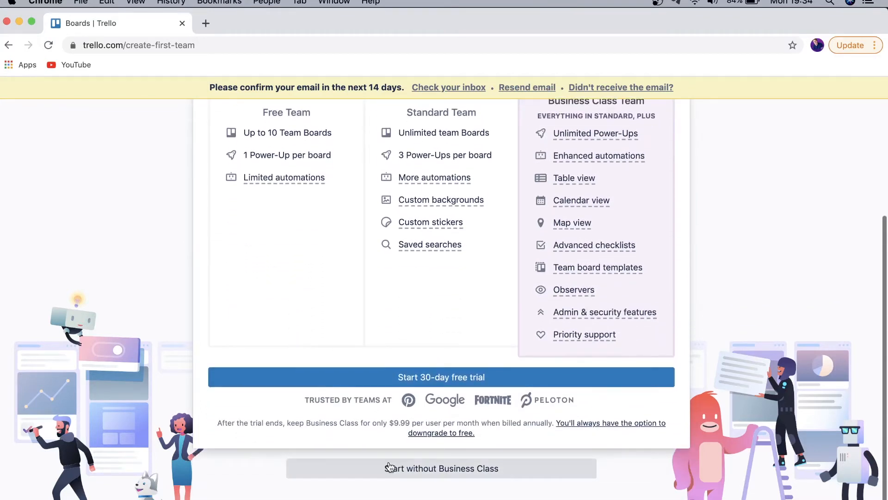
{"action": "left_click", "coordinate": [441, 469]}
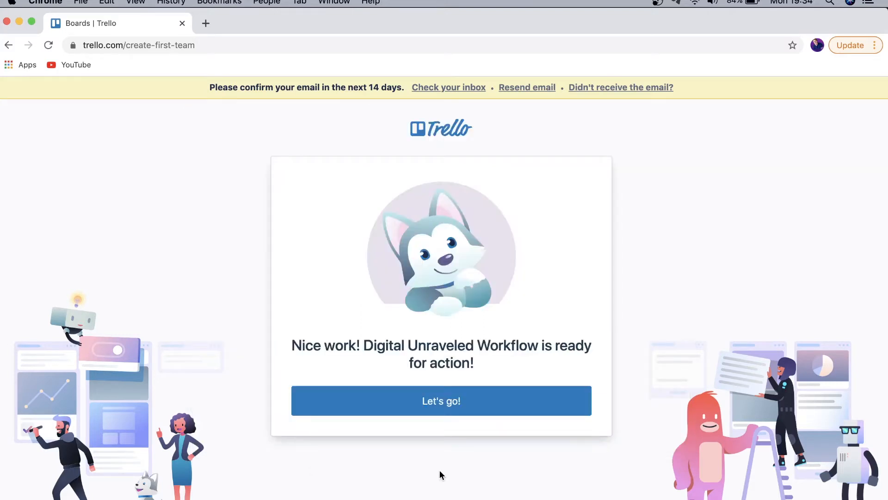
{"action": "left_click", "coordinate": [451, 405]}
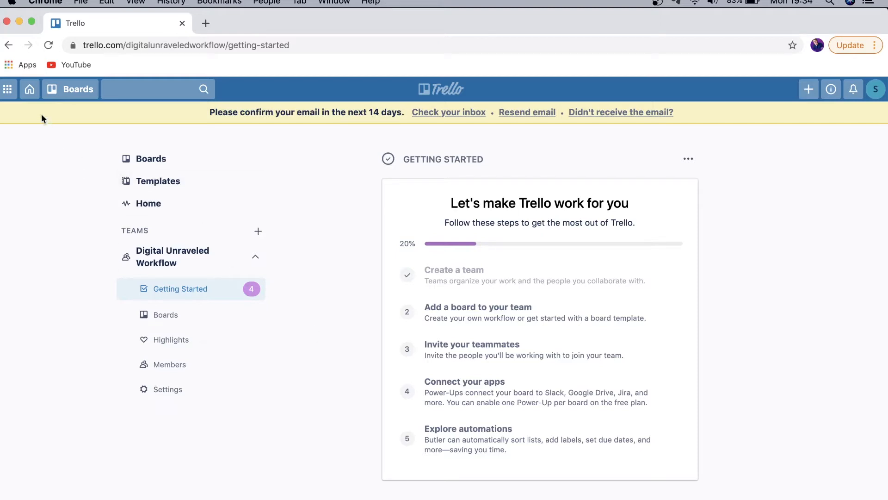
- Create a board titled "Video Workflow" with a plain blue background in the Digital Unraveled Workflow team
{"action": "left_click", "coordinate": [29, 94]}
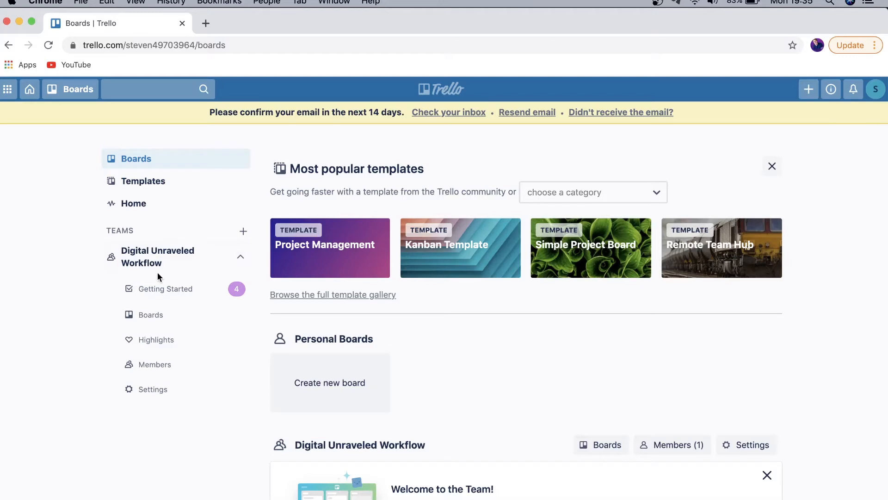
{"action": "scroll", "coordinate": [350, 341], "scroll_direction": "down", "scroll_amount": 2}
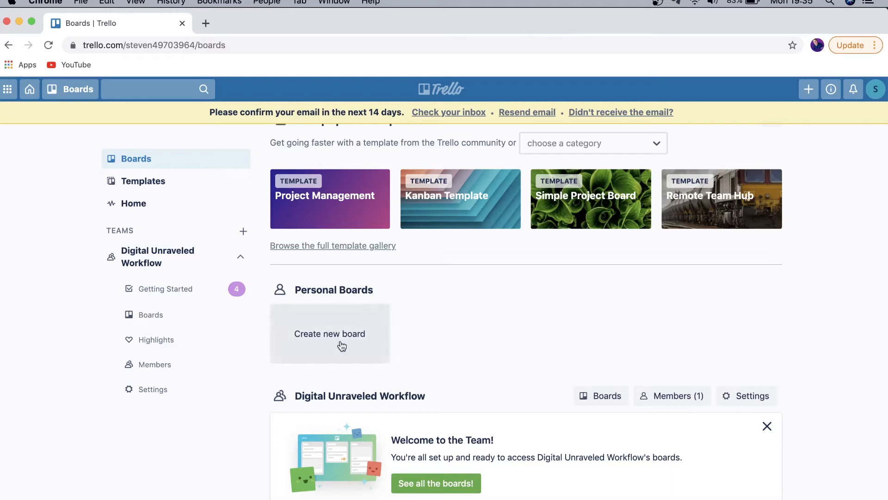
{"action": "left_click", "coordinate": [343, 339]}
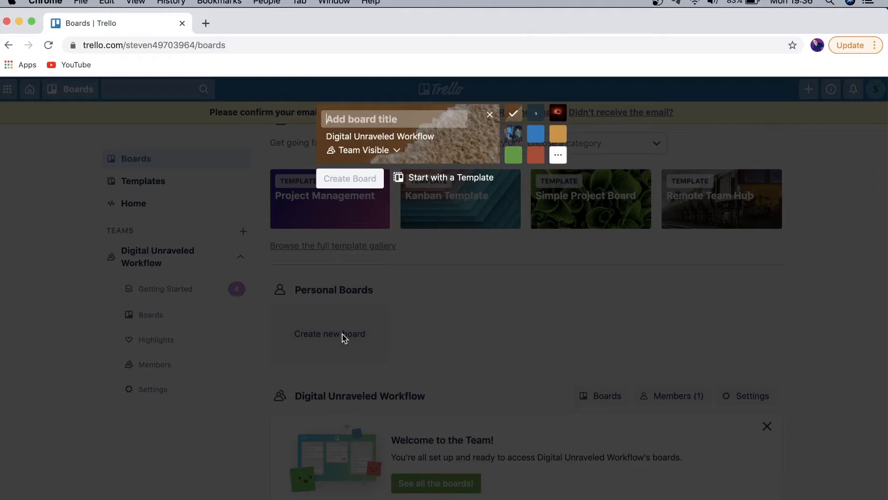
{"action": "type", "text": "Video "}
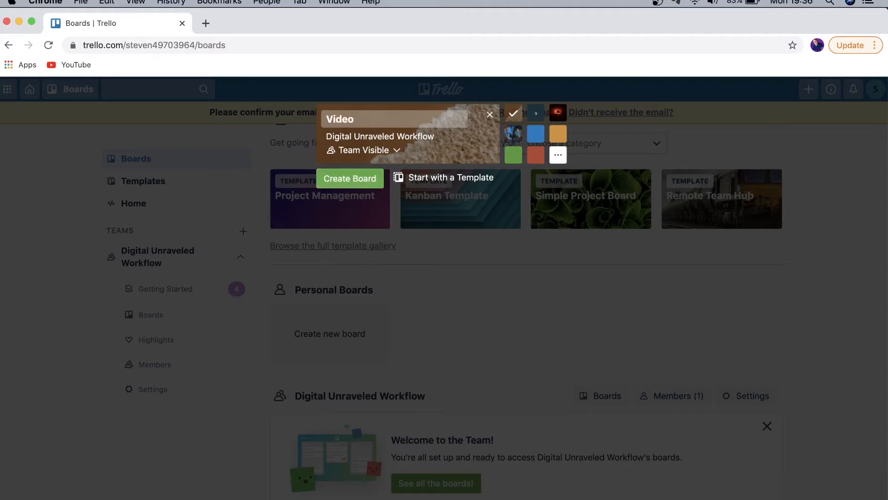
{"action": "type", "text": "Workflow"}
{"action": "left_click", "coordinate": [536, 139]}
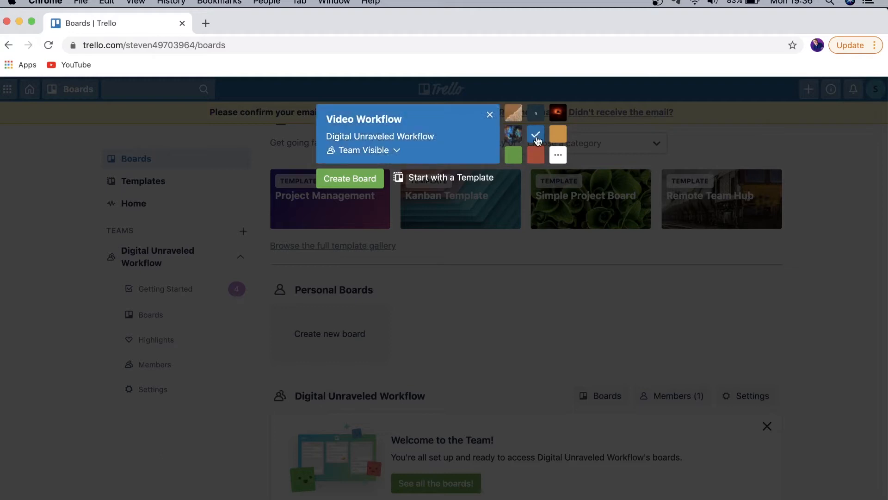
{"action": "left_click", "coordinate": [350, 180]}
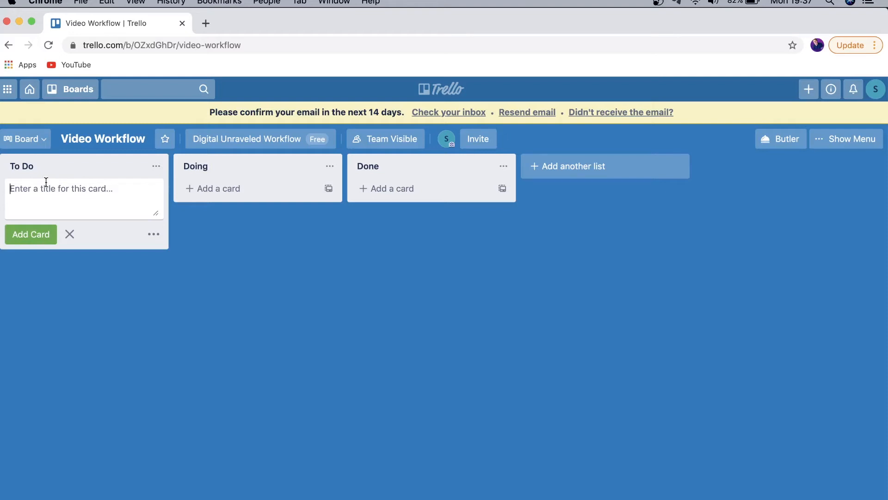
- Rename the To Do list to "To Do List" and the Doing list to "In Progess"
{"action": "left_click", "coordinate": [40, 166]}
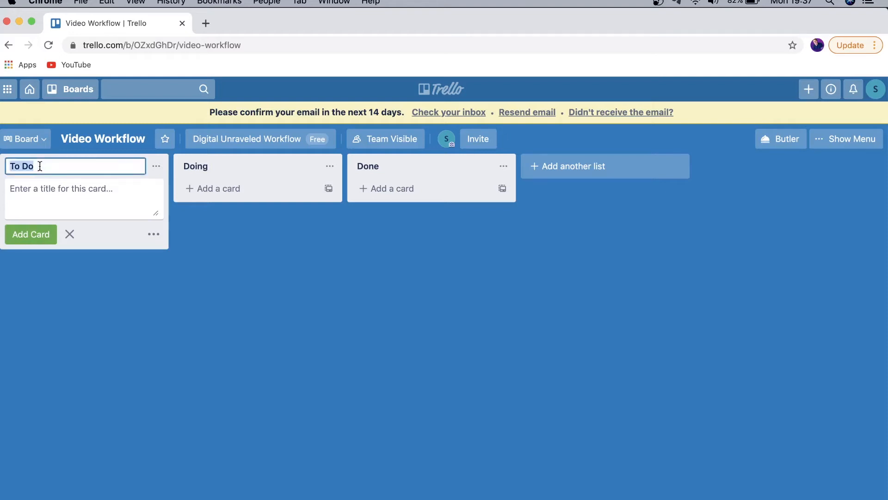
{"action": "left_click", "coordinate": [40, 167]}
{"action": "type", "text": "List"}
{"action": "key", "text": "Return"}
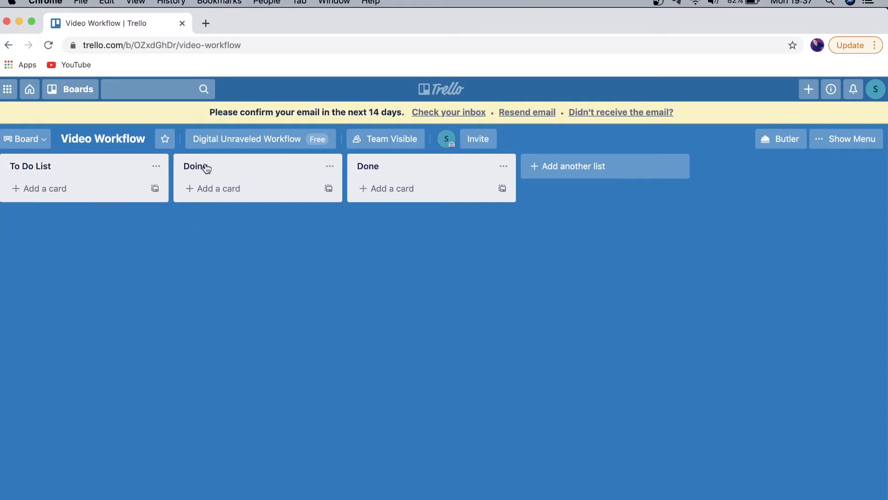
{"action": "left_click", "coordinate": [205, 167]}
{"action": "type", "text": "In Progess"}
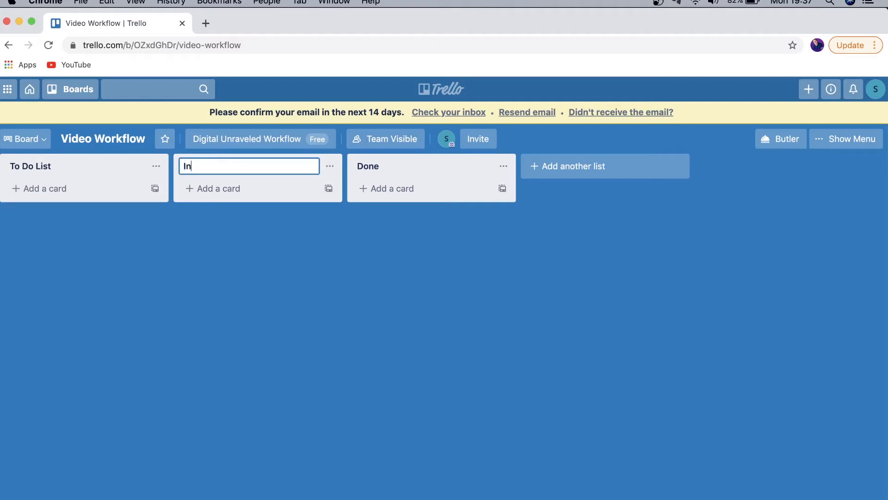
{"action": "key", "text": "Return"}
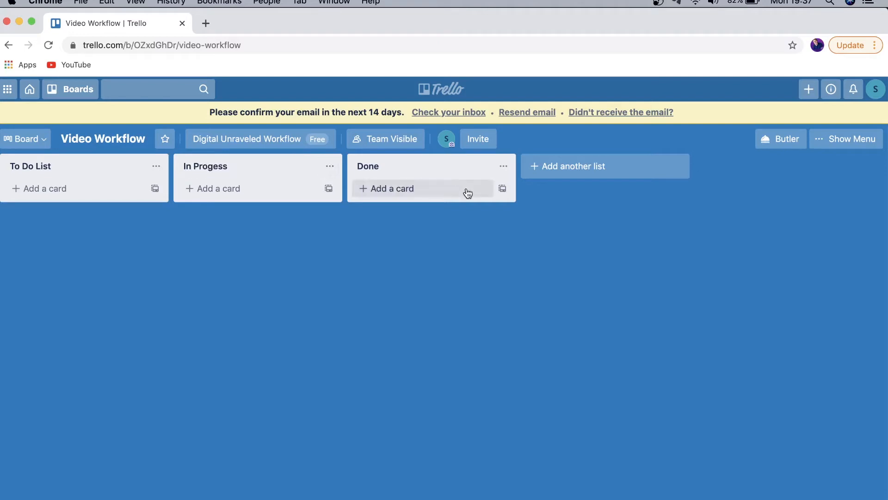
- Add a list titled "In Review" and move it between the In Progess and Done lists
{"action": "left_click", "coordinate": [574, 173]}
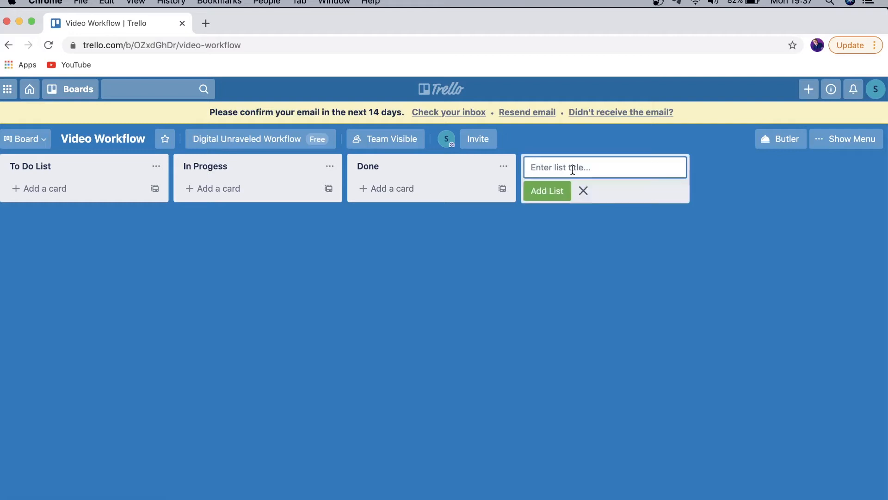
{"action": "type", "text": "In Review"}
{"action": "key", "text": "Return"}
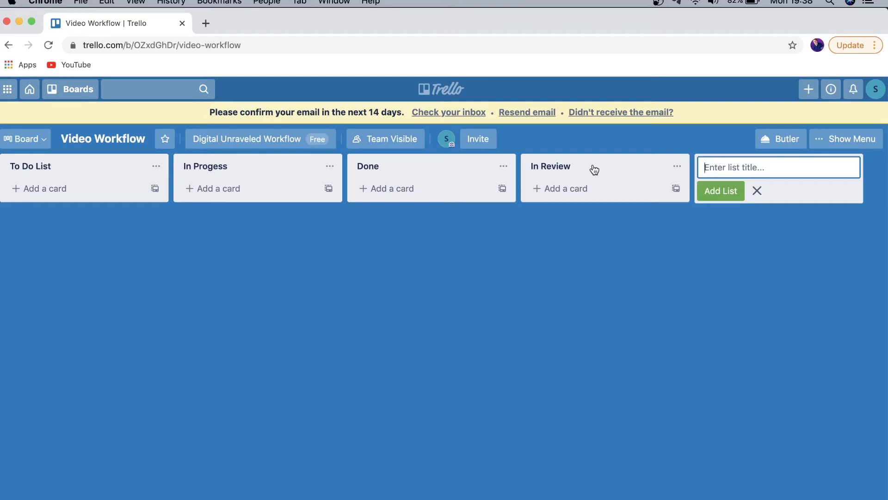
{"action": "left_click_drag", "start_coordinate": [593, 168], "coordinate": [430, 167]}
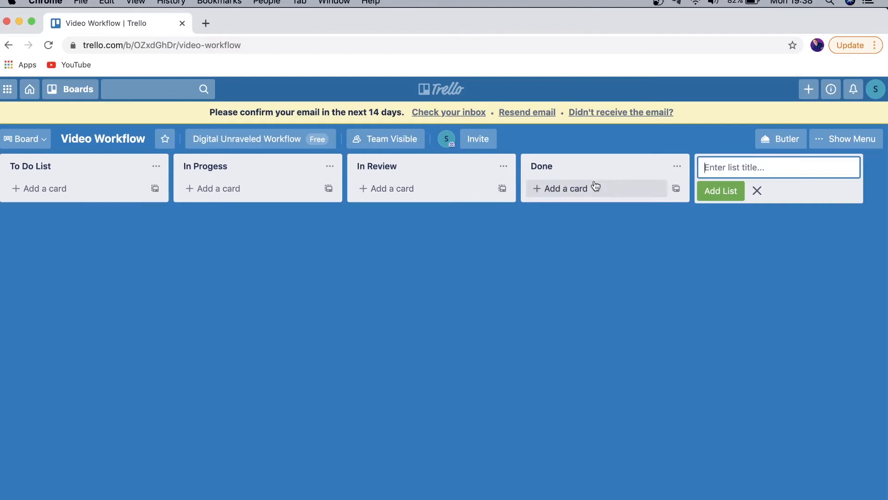
- Add the cards "Record video", "Edit video" and "Watch back" to the To Do List
{"action": "left_click", "coordinate": [74, 191]}
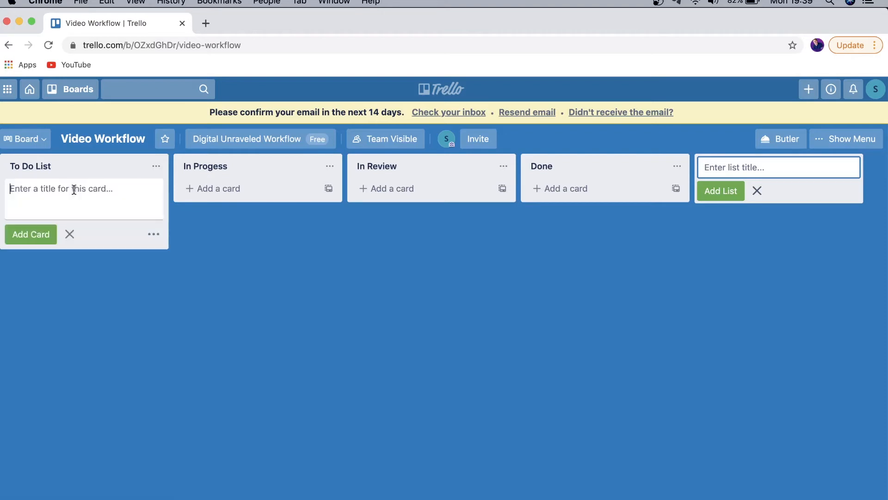
{"action": "type", "text": "Record video"}
{"action": "key", "text": "Return"}
{"action": "type", "text": "Ed"}
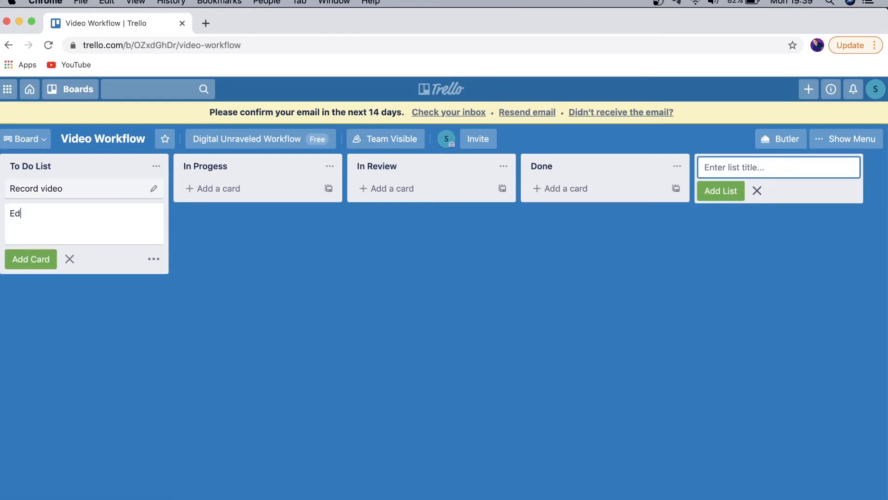
{"action": "type", "text": "it video"}
{"action": "key", "text": "Return"}
{"action": "type", "text": "Watch"}
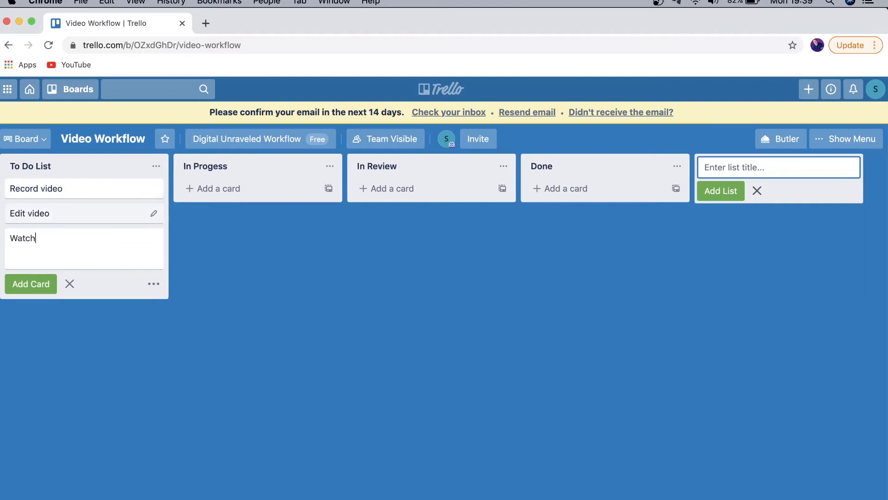
{"action": "type", "text": " back"}
{"action": "key", "text": "Return"}
- Add the cards "Thumbnails" and "Description" below Watch back in the To Do List
{"action": "type", "text": "Thumba"}
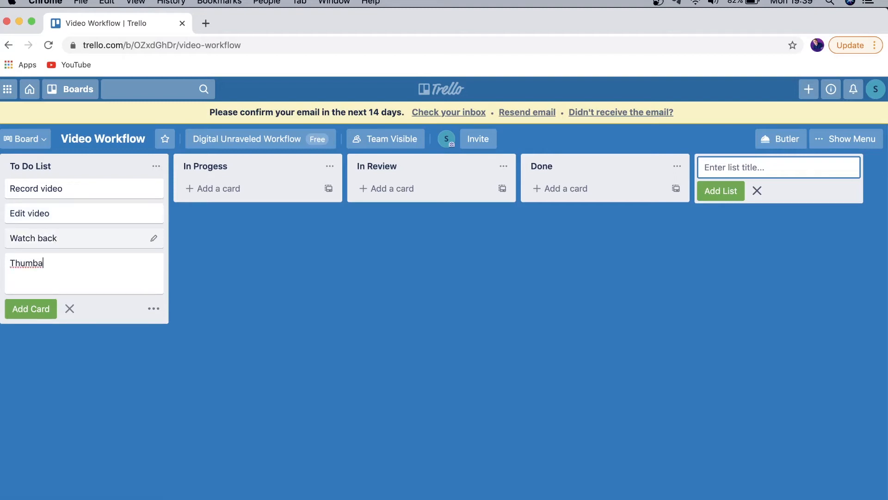
{"action": "key", "text": "BackSpace"}
{"action": "type", "text": "nails"}
{"action": "key", "text": "Return"}
{"action": "type", "text": "Des"}
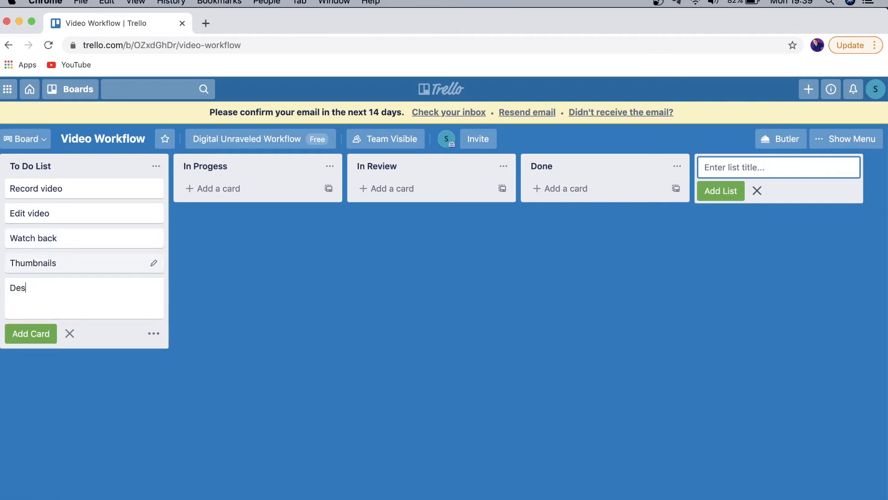
{"action": "type", "text": "cription"}
{"action": "key", "text": "Return"}
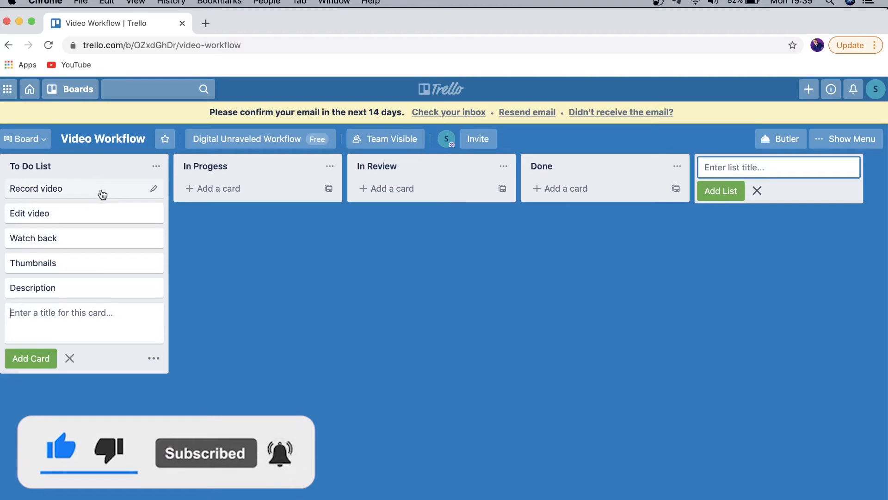
- Move the Record video card through the In Progess and In Review lists to Done, and close the unused list entry
{"action": "left_click_drag", "start_coordinate": [101, 192], "coordinate": [269, 191]}
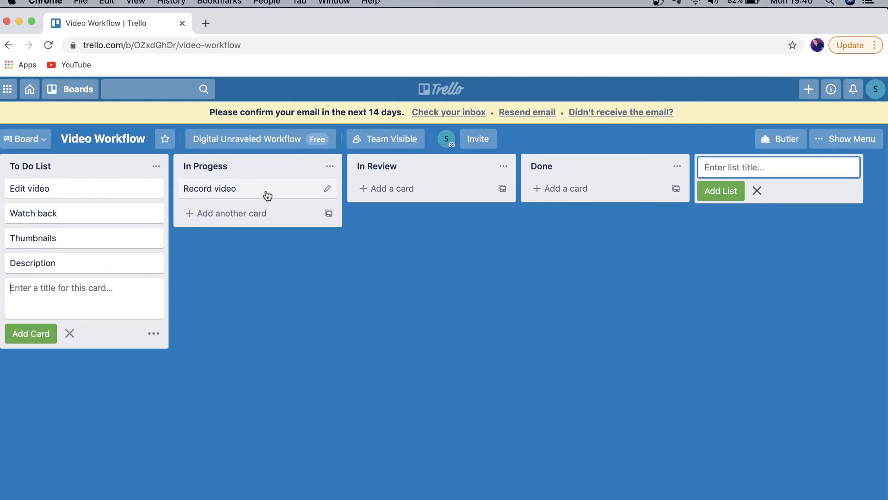
{"action": "left_click_drag", "start_coordinate": [266, 194], "coordinate": [412, 197]}
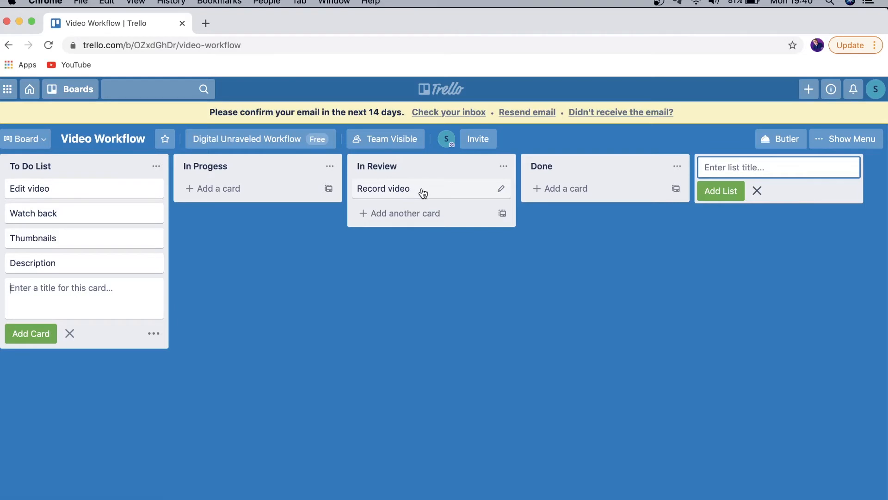
{"action": "left_click_drag", "start_coordinate": [422, 193], "coordinate": [573, 190]}
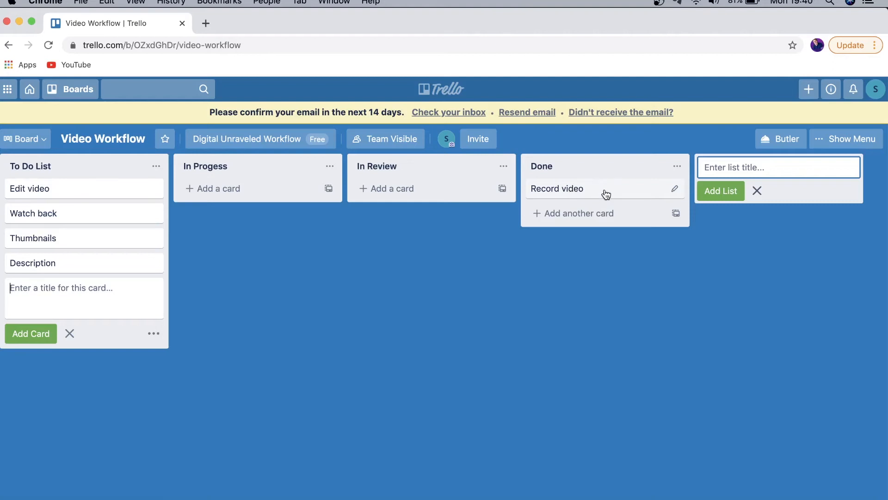
{"action": "left_click", "coordinate": [662, 202]}
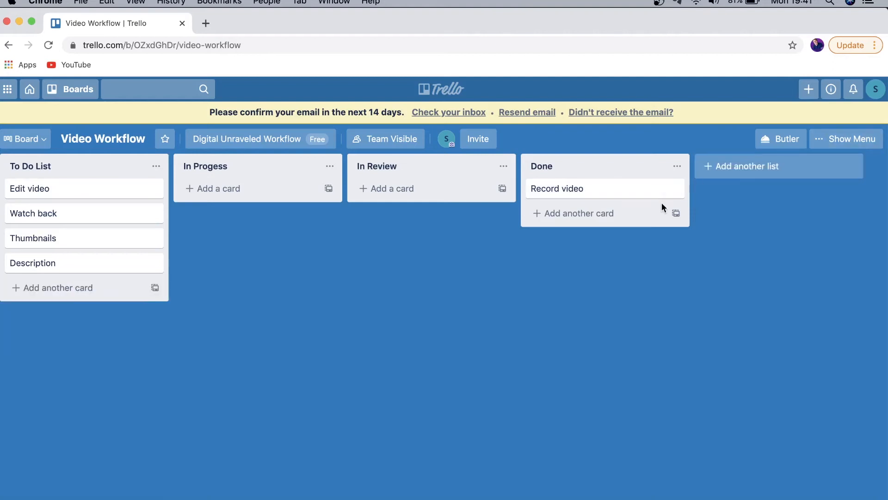
- Save the description "How to use trello" on the Record video card in the Done list
{"action": "left_click", "coordinate": [621, 195]}
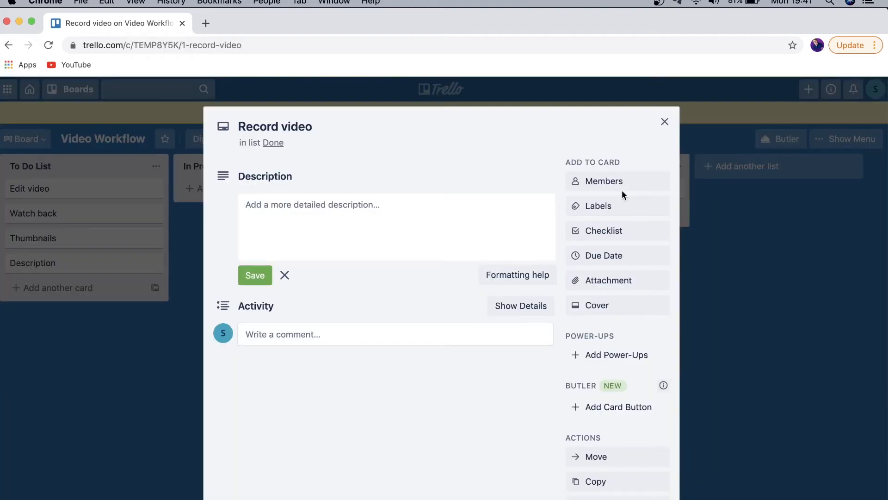
{"action": "left_click", "coordinate": [350, 205]}
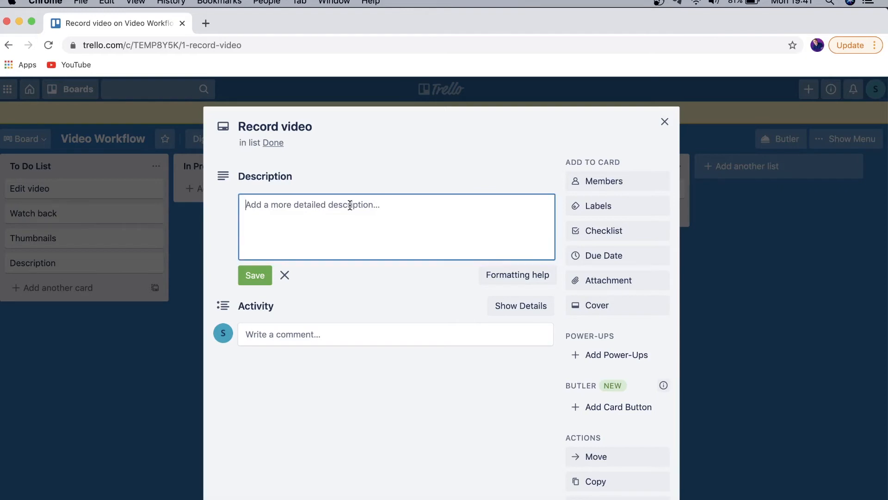
{"action": "type", "text": "Ho"}
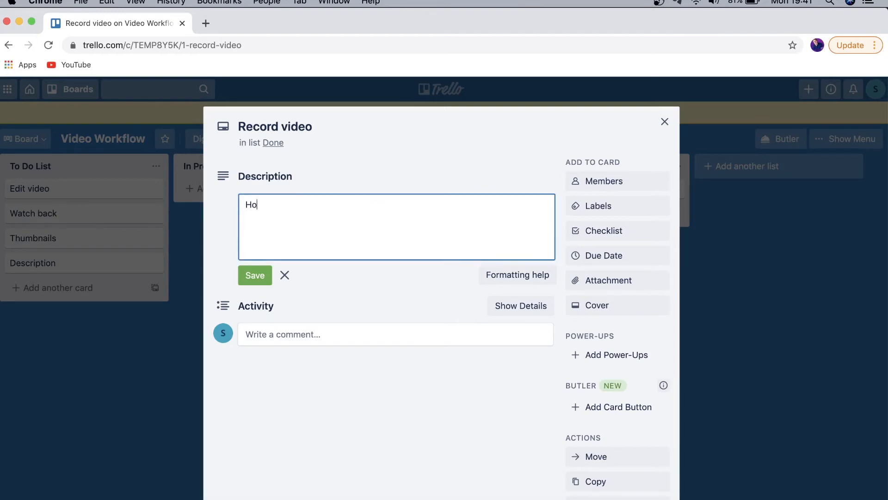
{"action": "type", "text": "w to use trello"}
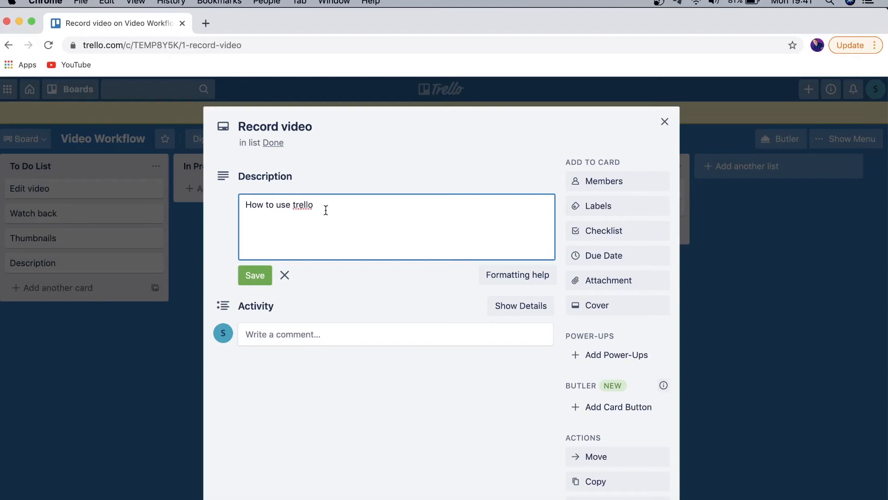
{"action": "left_click", "coordinate": [255, 276]}
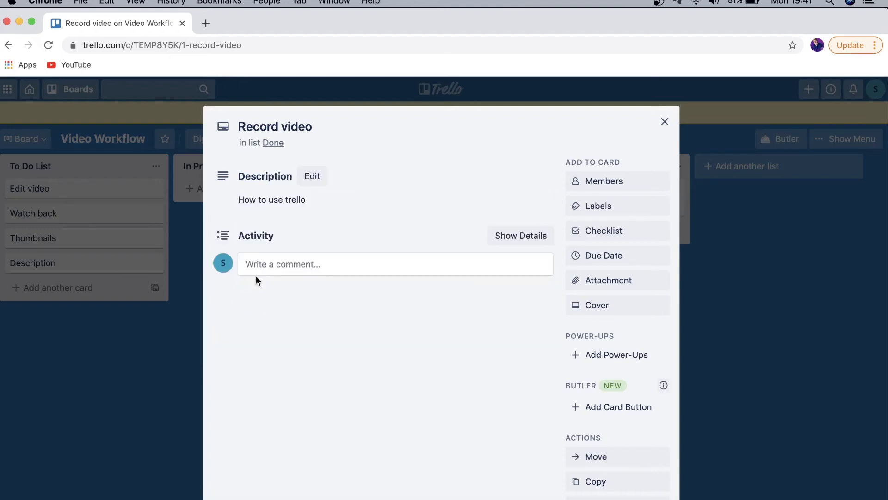
- View the Record video card's comment editor and the members available for assignment
{"action": "left_click", "coordinate": [268, 270]}
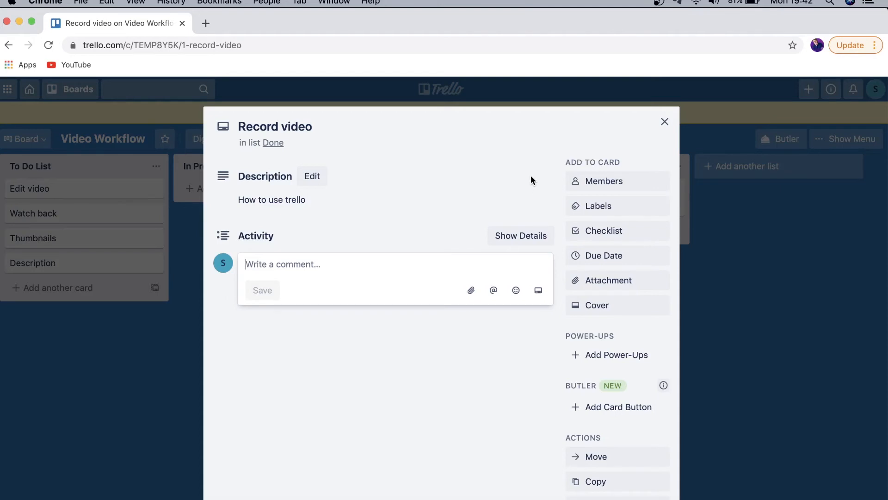
{"action": "left_click", "coordinate": [602, 186]}
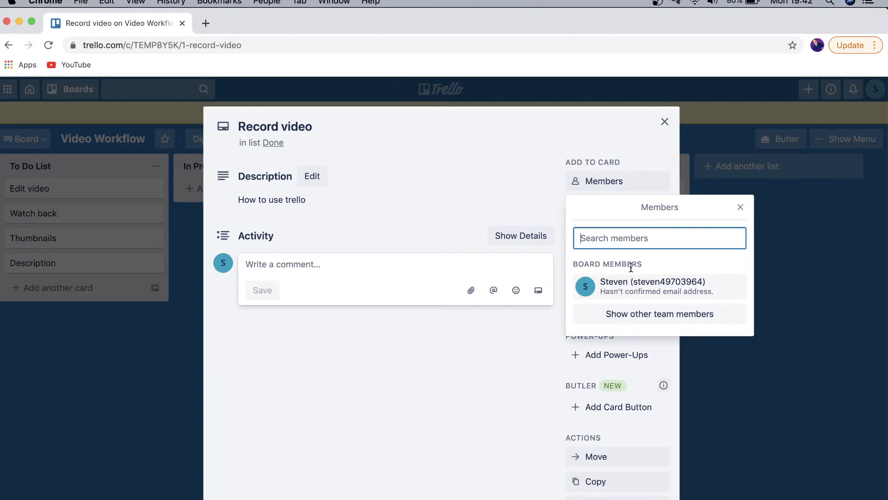
{"action": "left_click", "coordinate": [489, 178]}
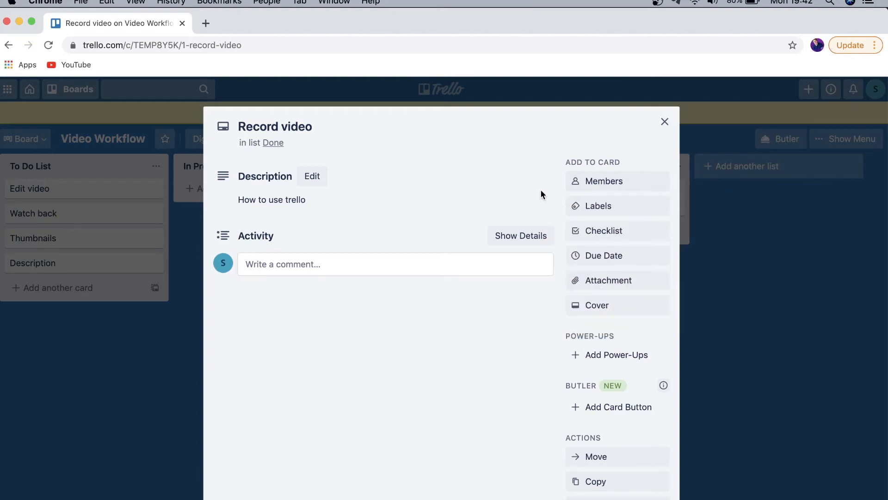
- Add the green label to the Record video card and return to the board
{"action": "left_click", "coordinate": [601, 209]}
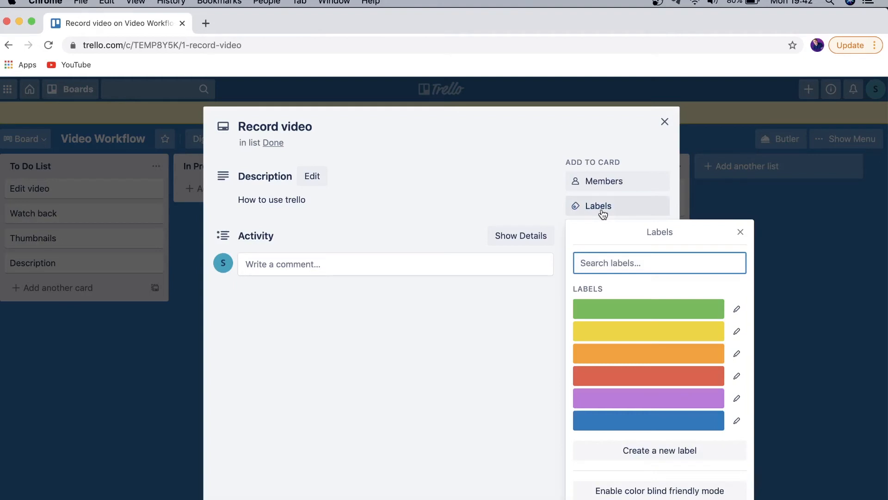
{"action": "left_click", "coordinate": [693, 311]}
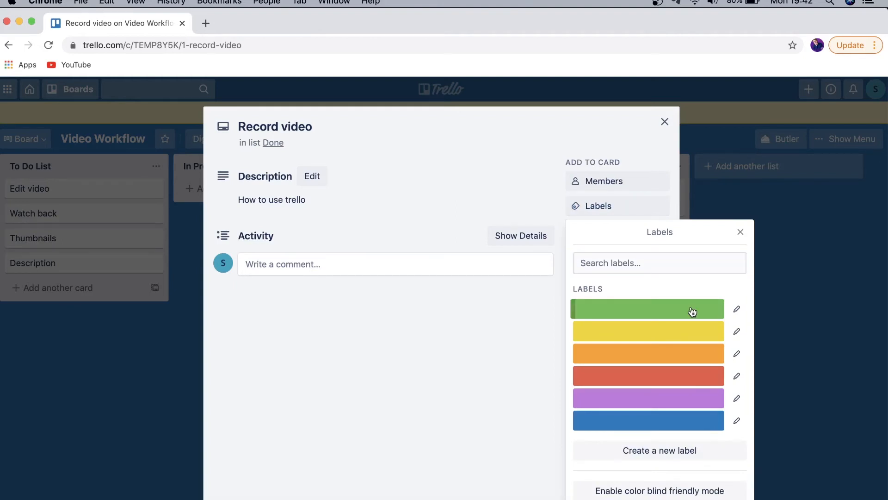
{"action": "left_click", "coordinate": [692, 311]}
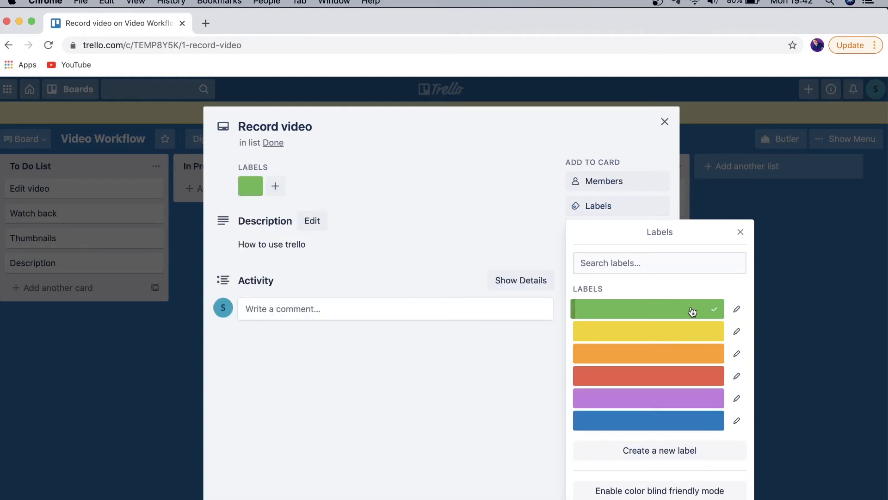
{"action": "left_click", "coordinate": [692, 382]}
{"action": "left_click", "coordinate": [693, 381]}
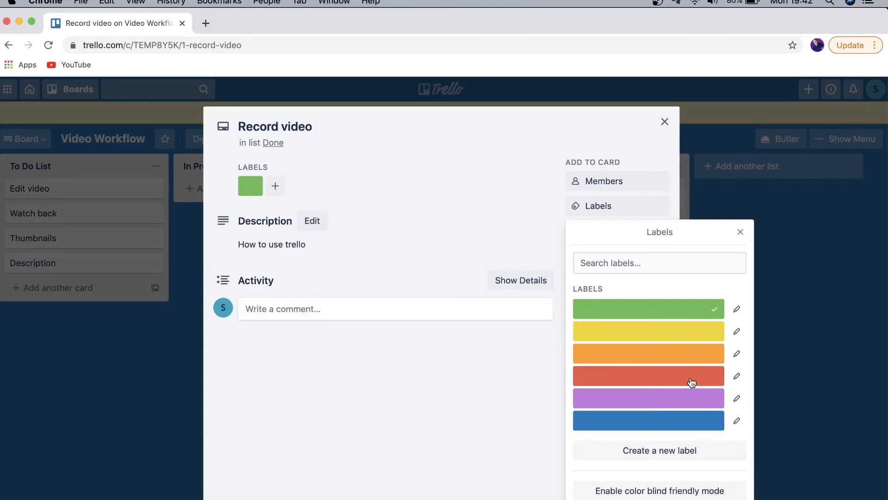
{"action": "left_click", "coordinate": [741, 235]}
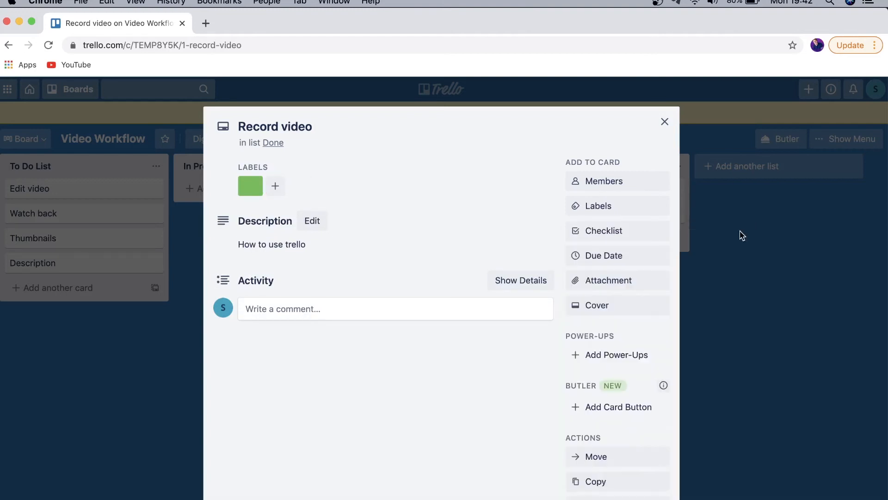
{"action": "left_click", "coordinate": [665, 121]}
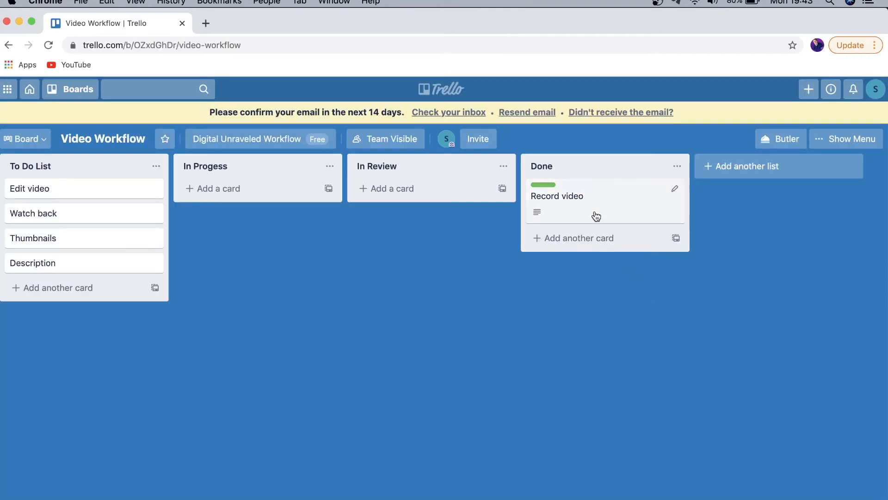
- Add the purple label to the Record video card, and move the Description card from the To Do List to Done
{"action": "left_click", "coordinate": [602, 194]}
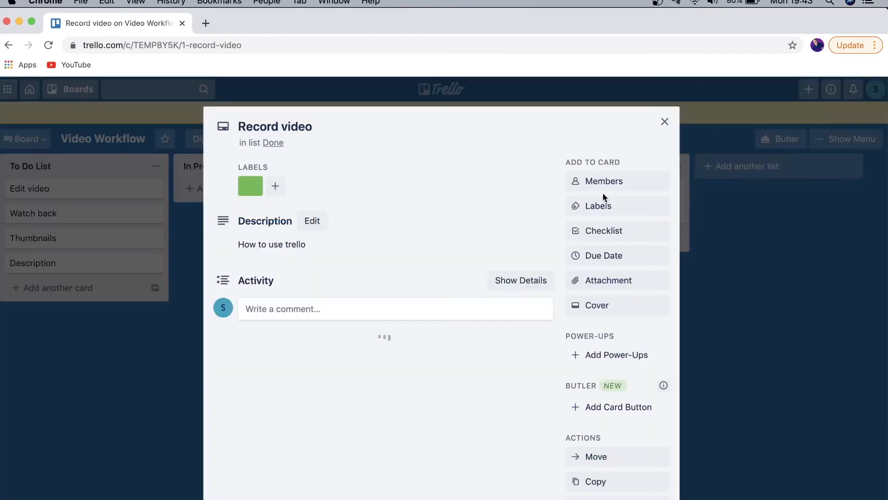
{"action": "left_click", "coordinate": [605, 209]}
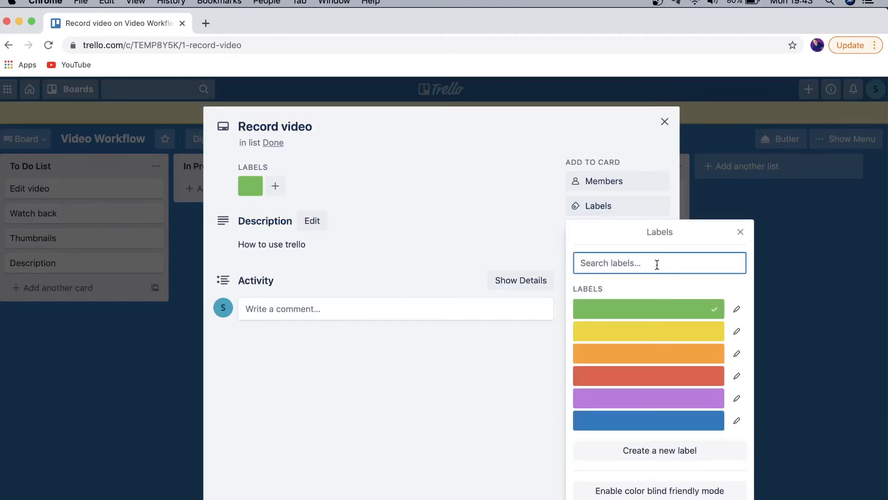
{"action": "left_click", "coordinate": [692, 403]}
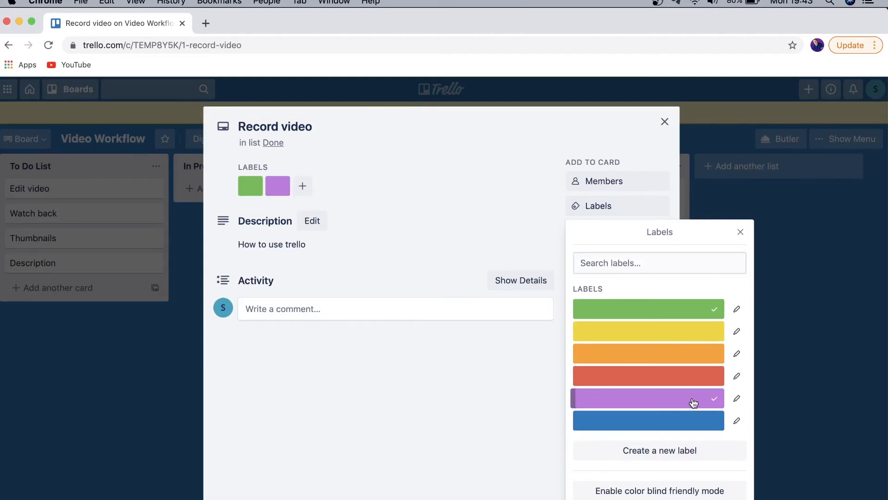
{"action": "left_click", "coordinate": [684, 185]}
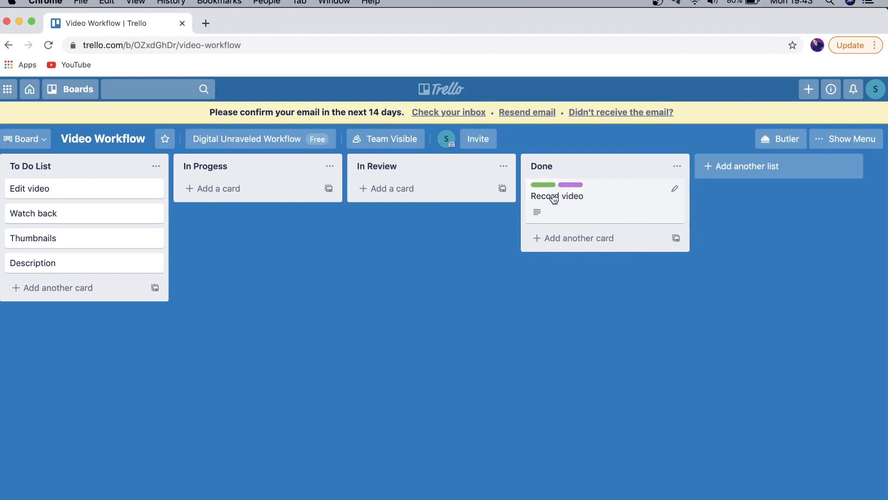
{"action": "left_click_drag", "start_coordinate": [59, 273], "coordinate": [575, 250]}
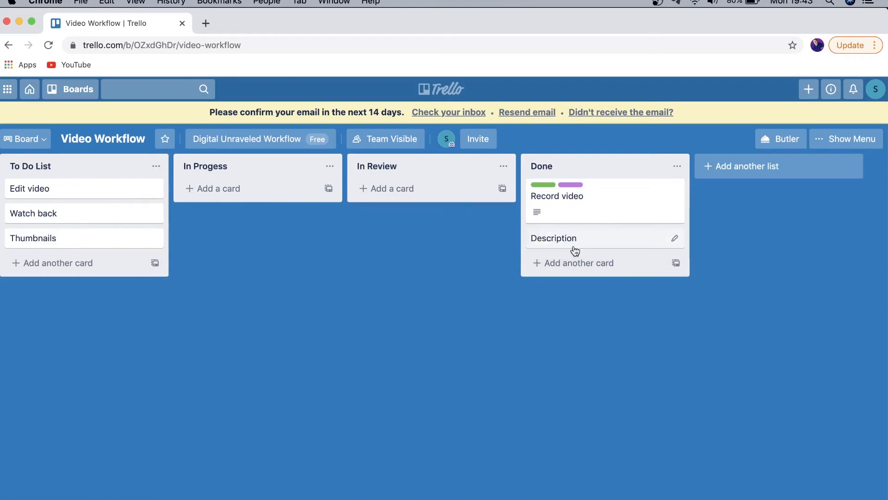
- Add a checklist titled "Checklist" to the Record video card with the item "setup studio"
{"action": "left_click", "coordinate": [573, 217]}
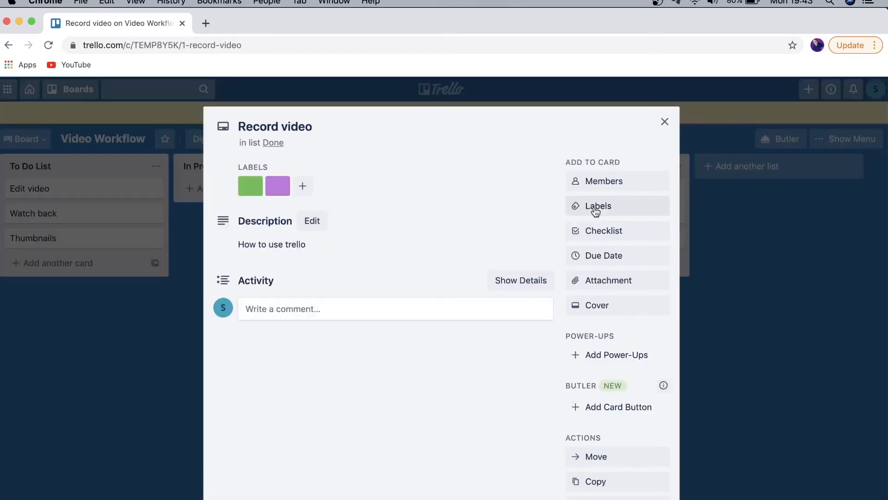
{"action": "left_click", "coordinate": [598, 233]}
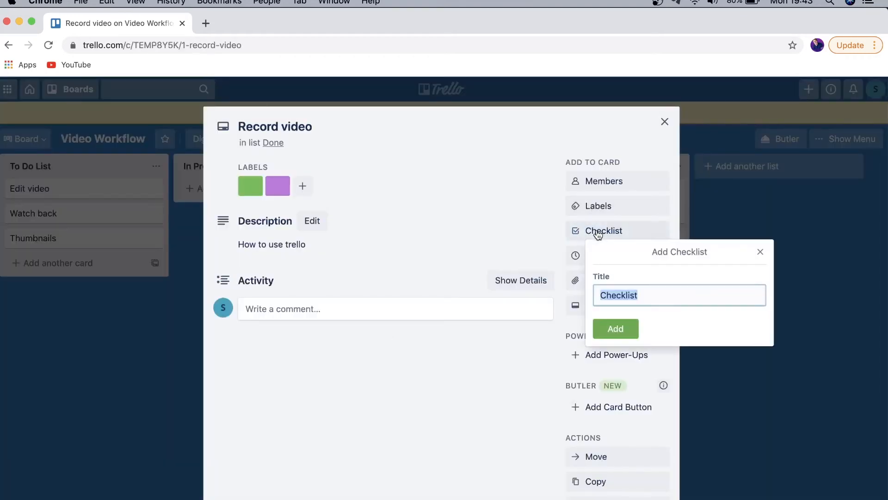
{"action": "left_click", "coordinate": [617, 334]}
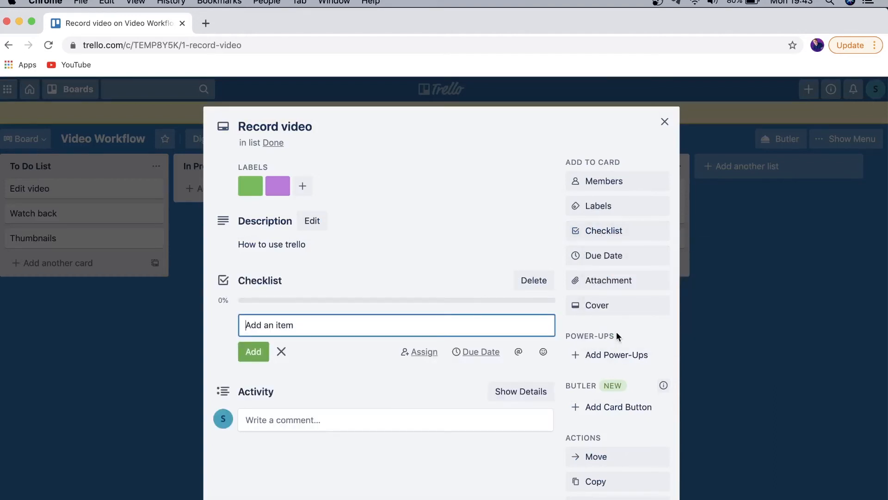
{"action": "type", "text": "set"}
{"action": "type", "text": "up"}
{"action": "key", "text": "BackSpace"}
{"action": "type", "text": "p studio"}
{"action": "key", "text": "Return"}
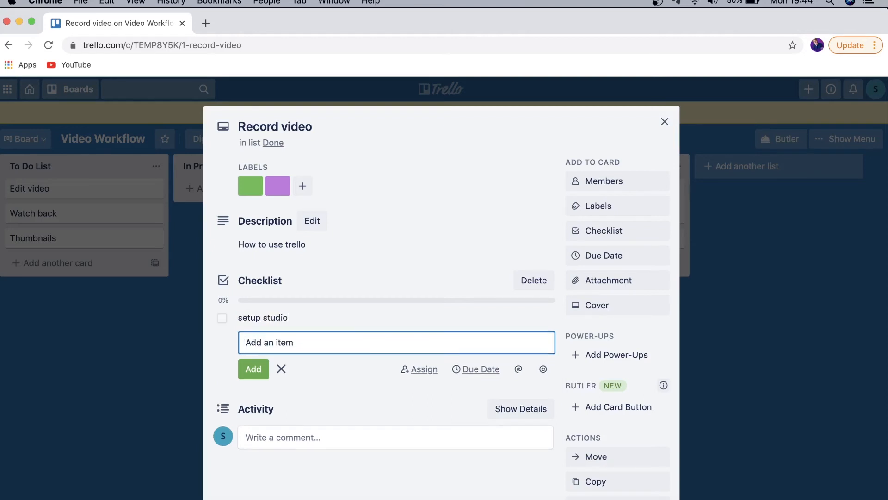
- Add the checklist item "go to location" and mark both checklist items as complete
{"action": "type", "text": "go to location"}
{"action": "key", "text": "Return"}
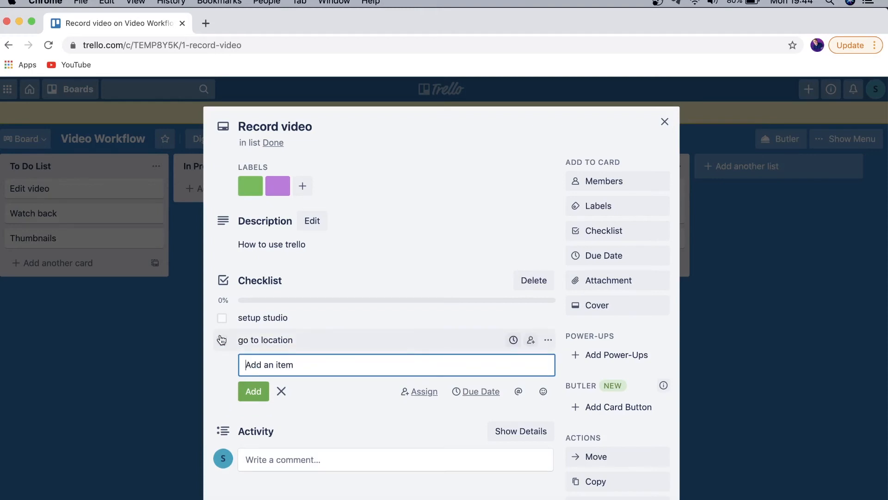
{"action": "left_click", "coordinate": [222, 320]}
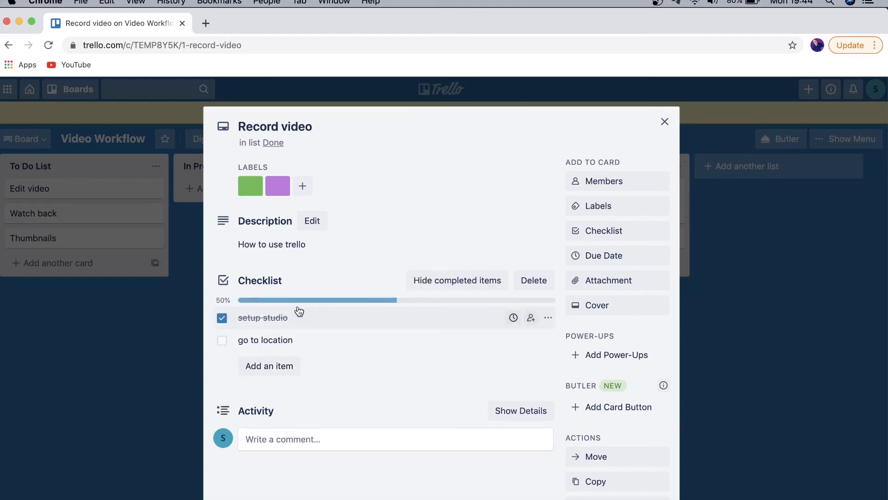
{"action": "left_click", "coordinate": [222, 343]}
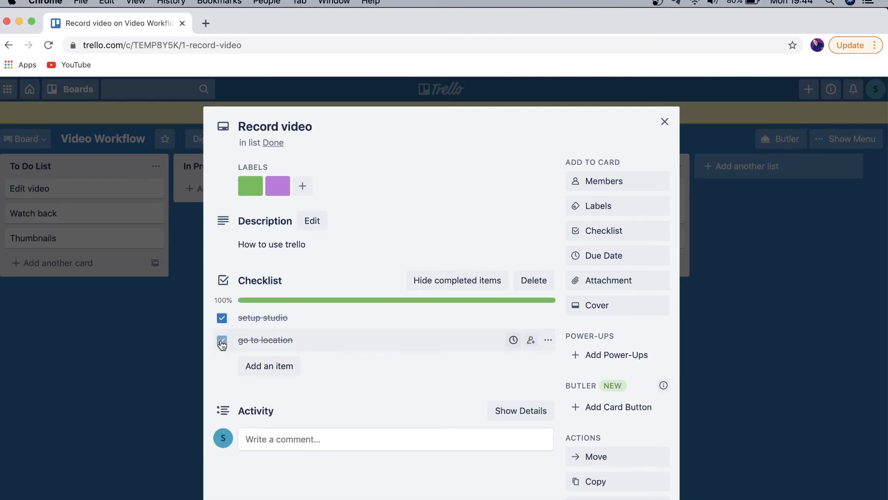
- Set the Record video card's due date to 15/1/2021 at 19:00 with a reminder 1 Day Before, and save it
{"action": "left_click", "coordinate": [628, 258]}
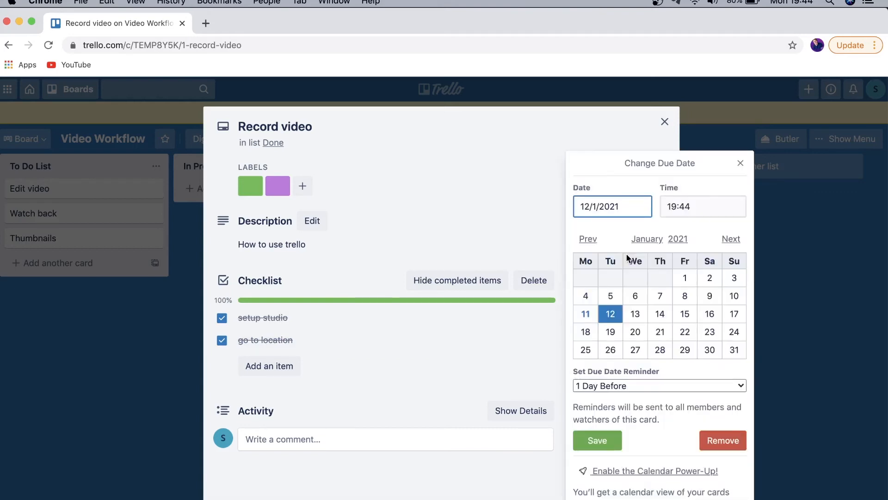
{"action": "left_click", "coordinate": [690, 317]}
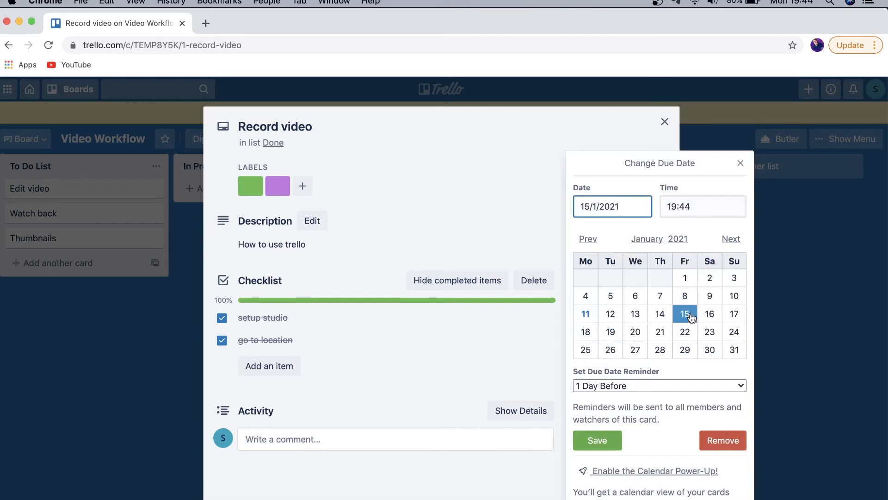
{"action": "left_click", "coordinate": [697, 207]}
{"action": "key", "text": "BackSpace"}
{"action": "key", "text": "BackSpace"}
{"action": "type", "text": "00"}
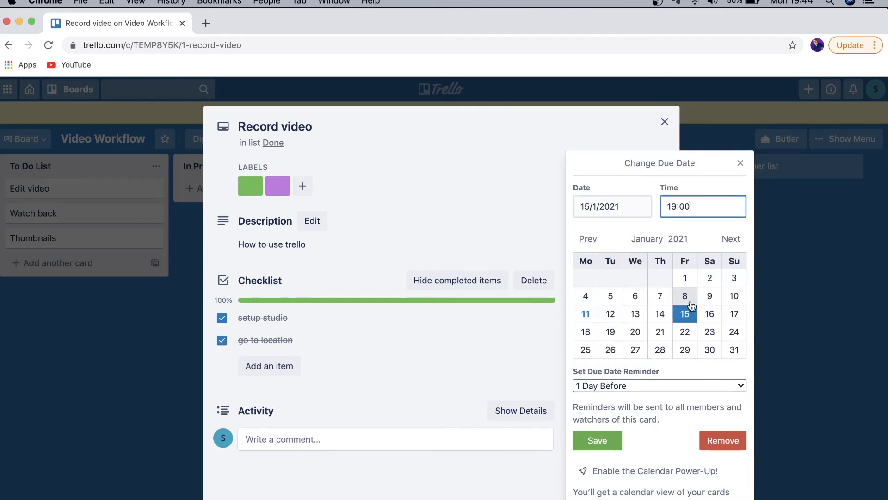
{"action": "left_click", "coordinate": [686, 386]}
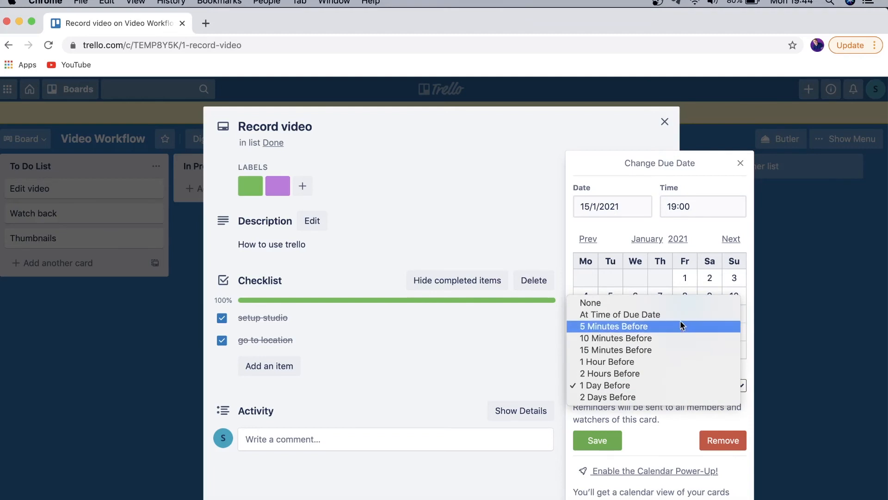
{"action": "left_click", "coordinate": [676, 385]}
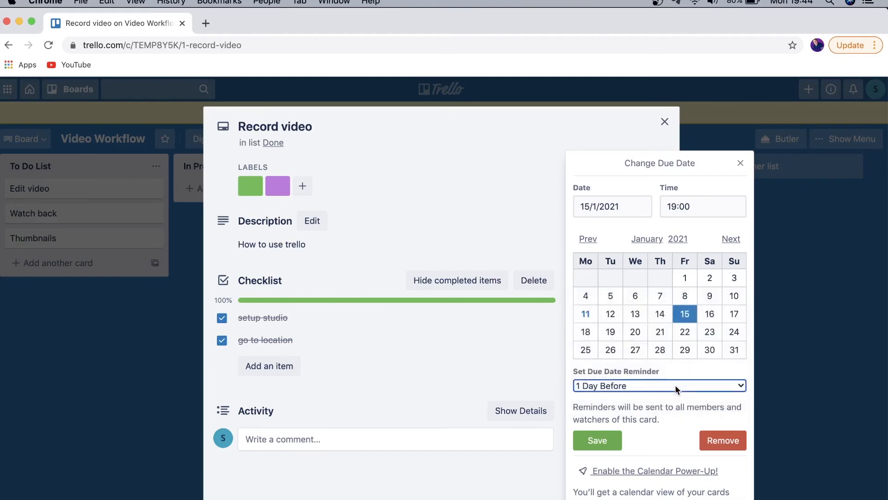
{"action": "left_click", "coordinate": [603, 444]}
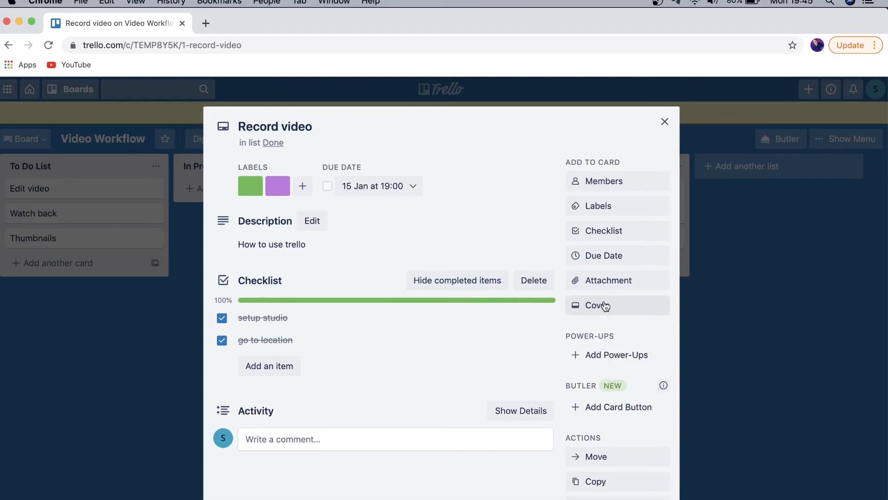
- Review the attachment sources offered for the Record video card, then close the card without attaching anything
{"action": "left_click", "coordinate": [613, 284]}
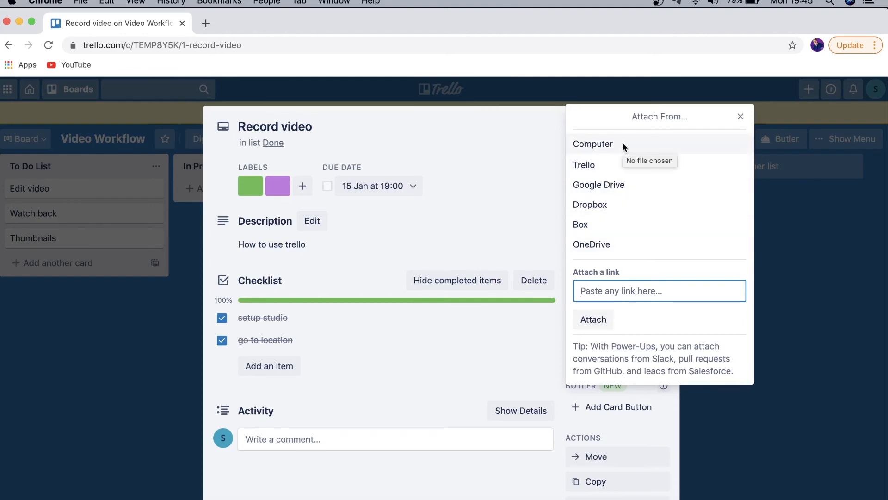
{"action": "left_click", "coordinate": [741, 117]}
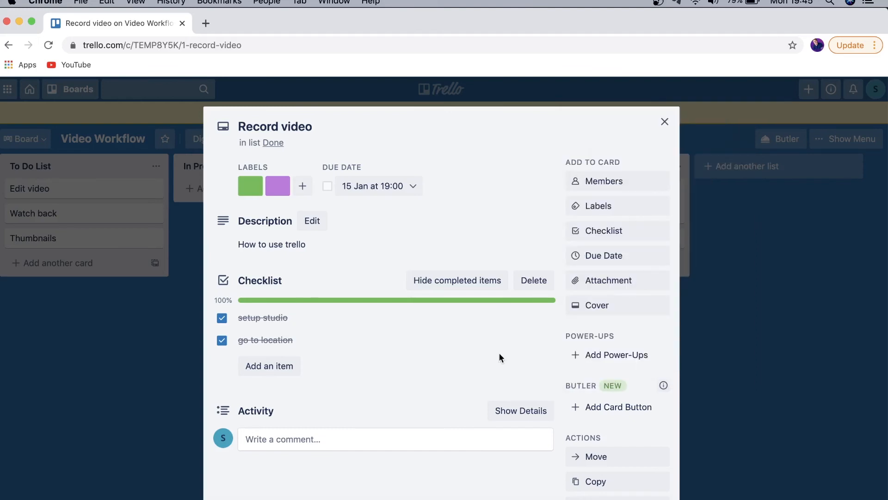
{"action": "left_click", "coordinate": [665, 123]}
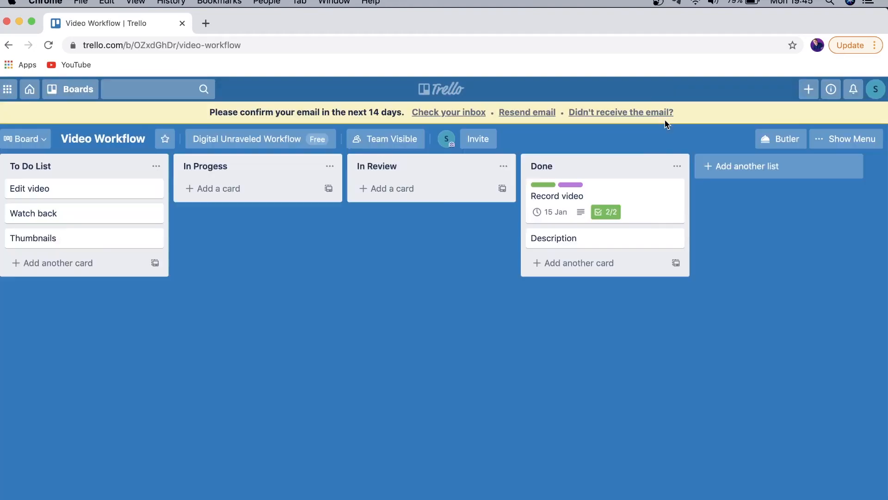
- Look through the boards list, then go to the home page and review the Digital Unraveled Workflow team's sections
{"action": "left_click", "coordinate": [82, 96]}
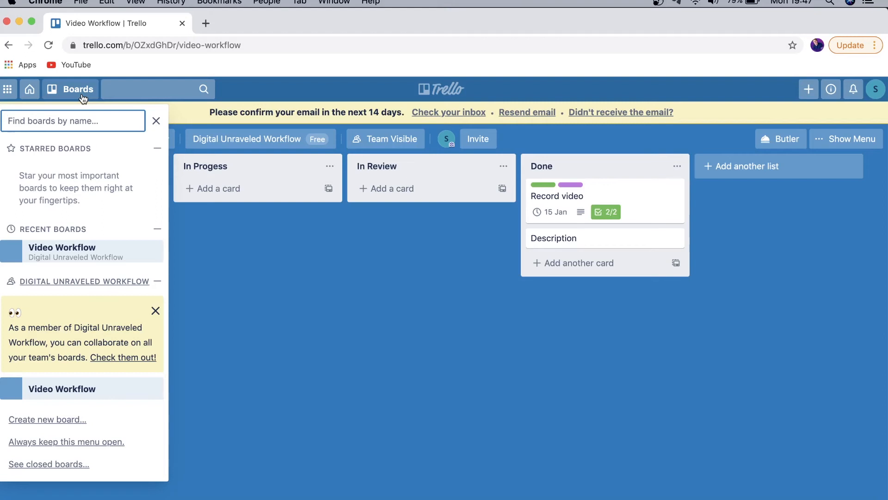
{"action": "left_click", "coordinate": [82, 95]}
{"action": "left_click", "coordinate": [36, 95]}
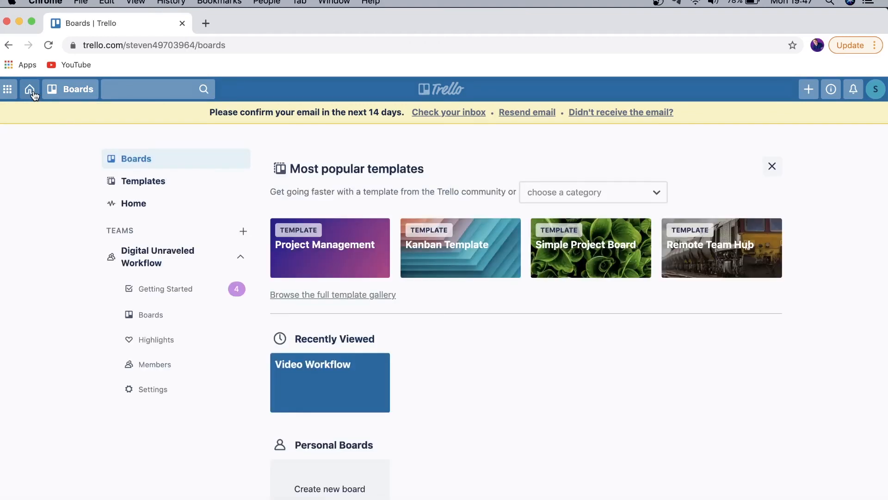
{"action": "left_click", "coordinate": [240, 257]}
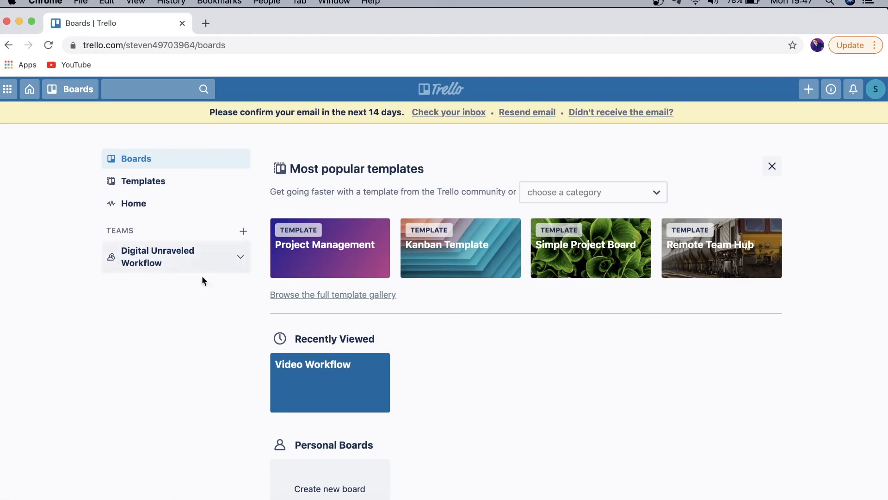
{"action": "left_click", "coordinate": [240, 259]}
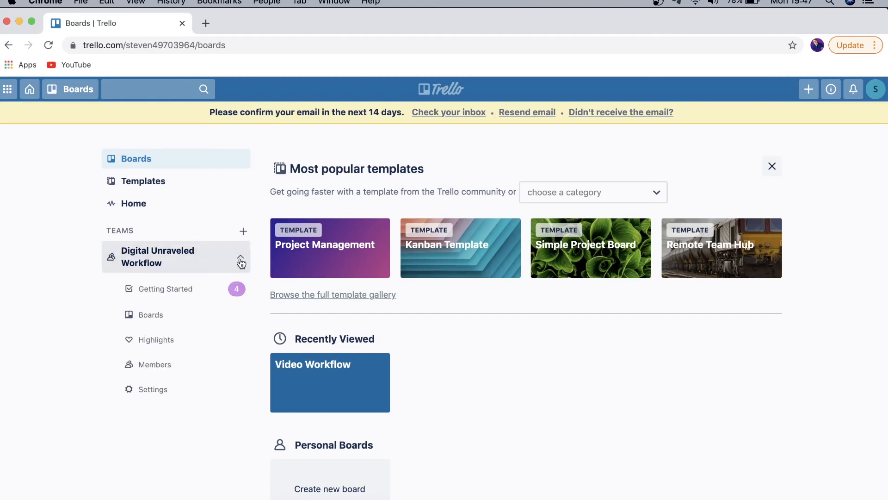
- Go through the team's Getting Started steps for adding a board and inviting teammates, then leave the invitation page without inviting anyone
{"action": "left_click", "coordinate": [191, 290]}
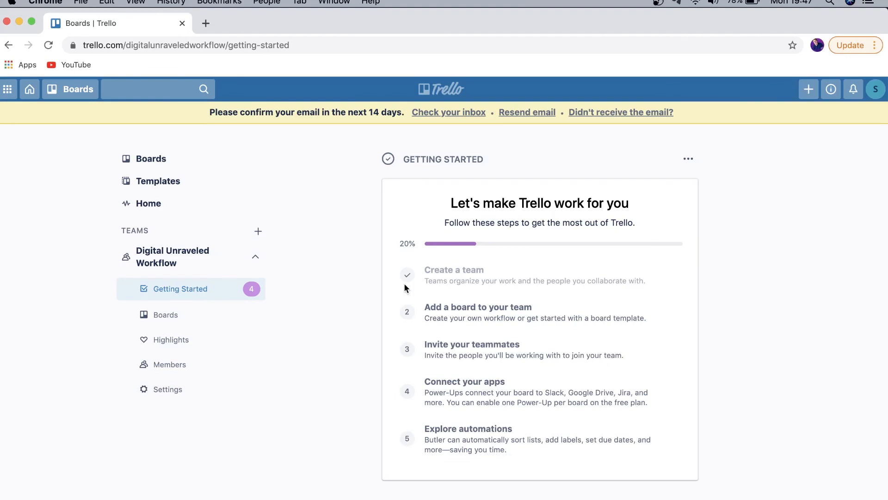
{"action": "left_click", "coordinate": [520, 324]}
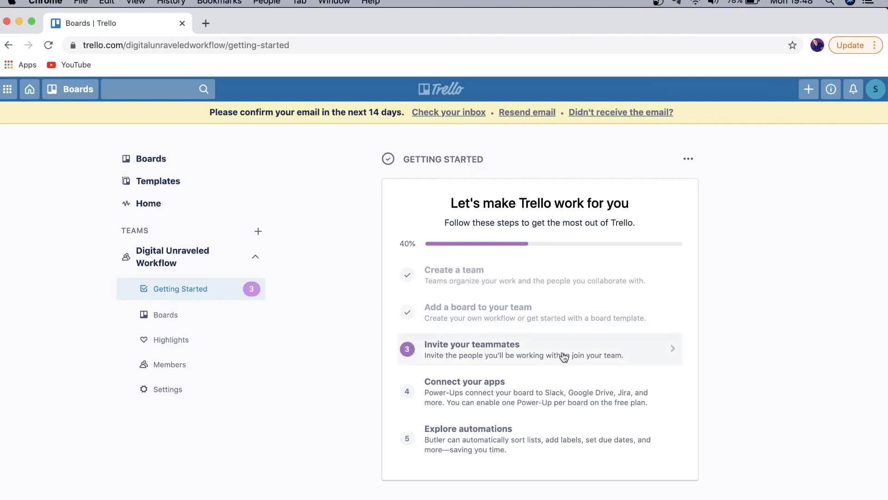
{"action": "left_click", "coordinate": [517, 355]}
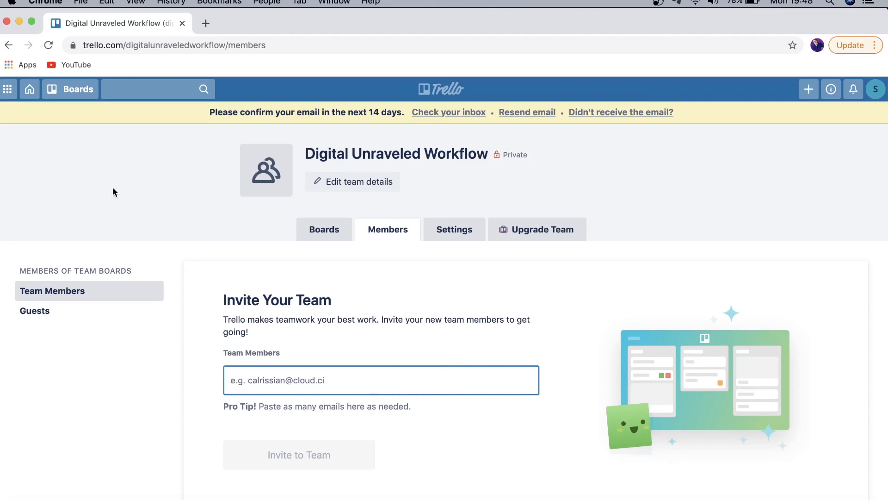
{"action": "left_click", "coordinate": [40, 88]}
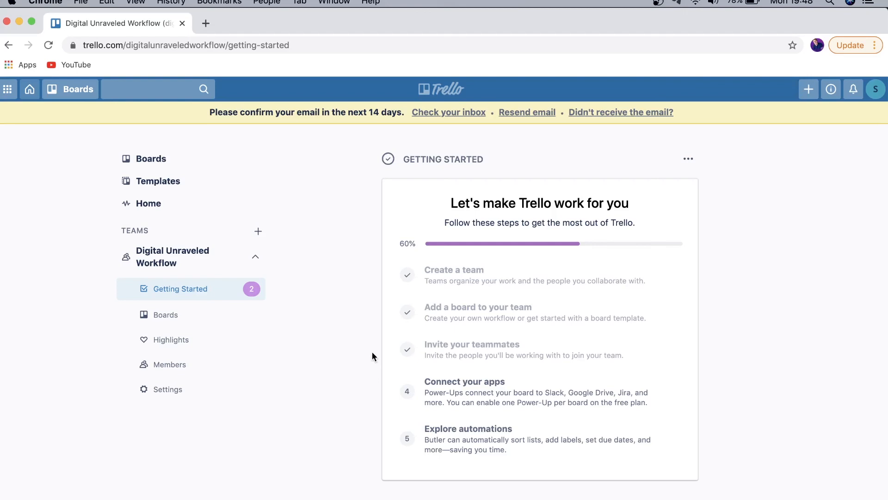
- Open the Video Workflow board from the team's boards and choose Team as its visibility
{"action": "left_click", "coordinate": [188, 318]}
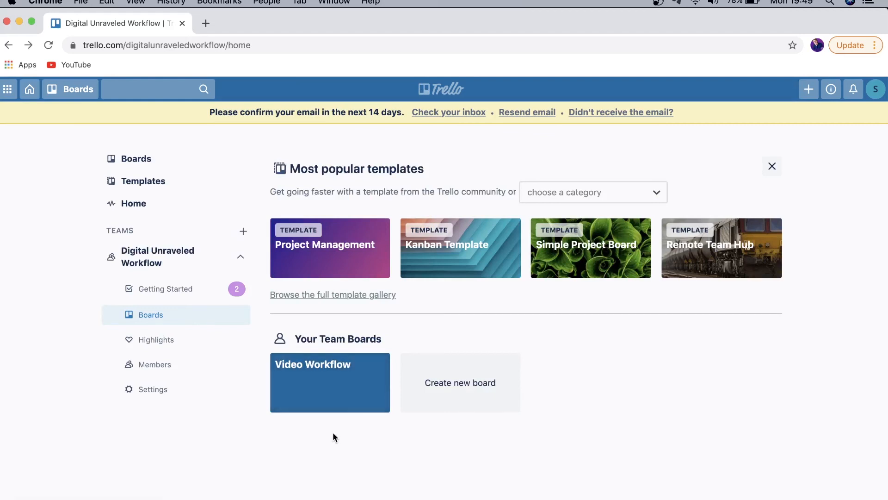
{"action": "left_click", "coordinate": [336, 387]}
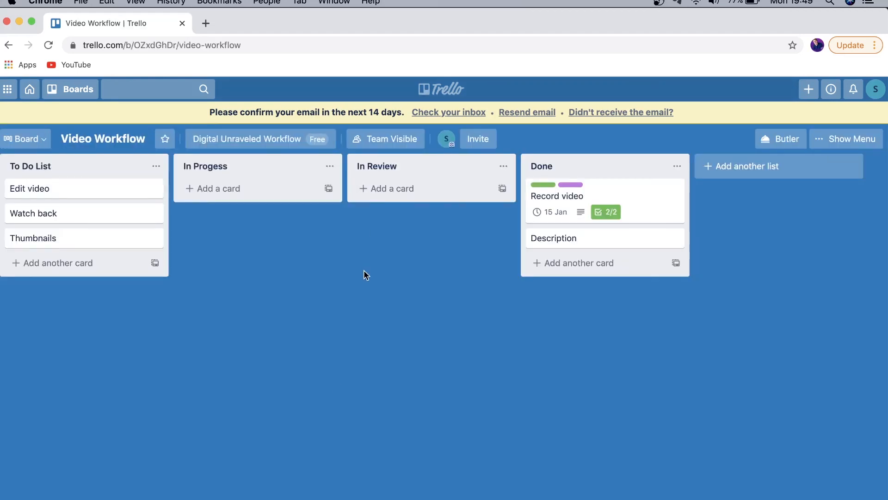
{"action": "left_click", "coordinate": [391, 141]}
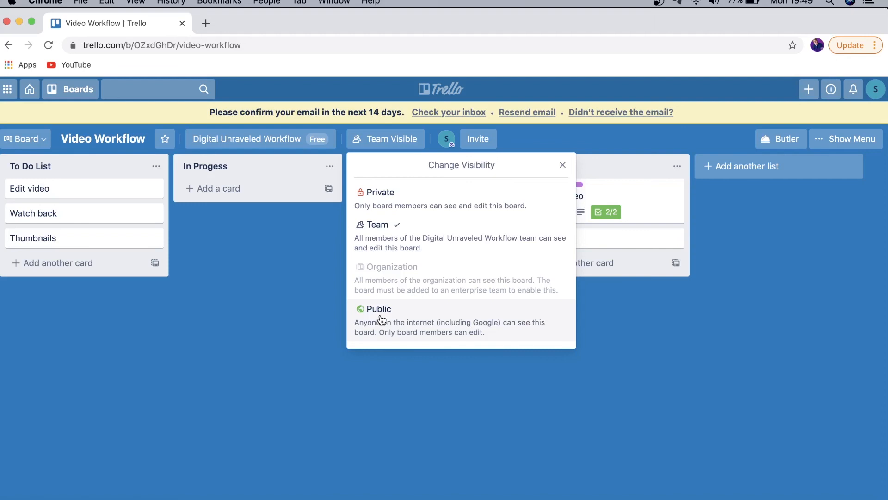
{"action": "left_click", "coordinate": [396, 230]}
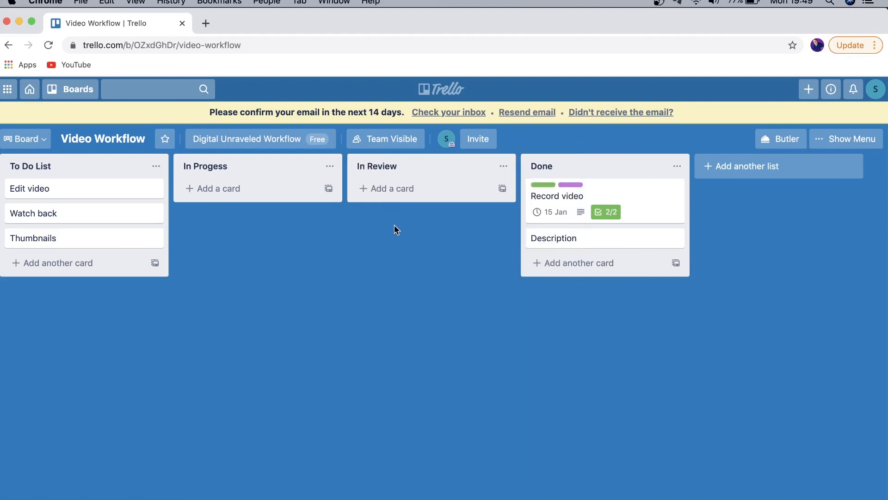